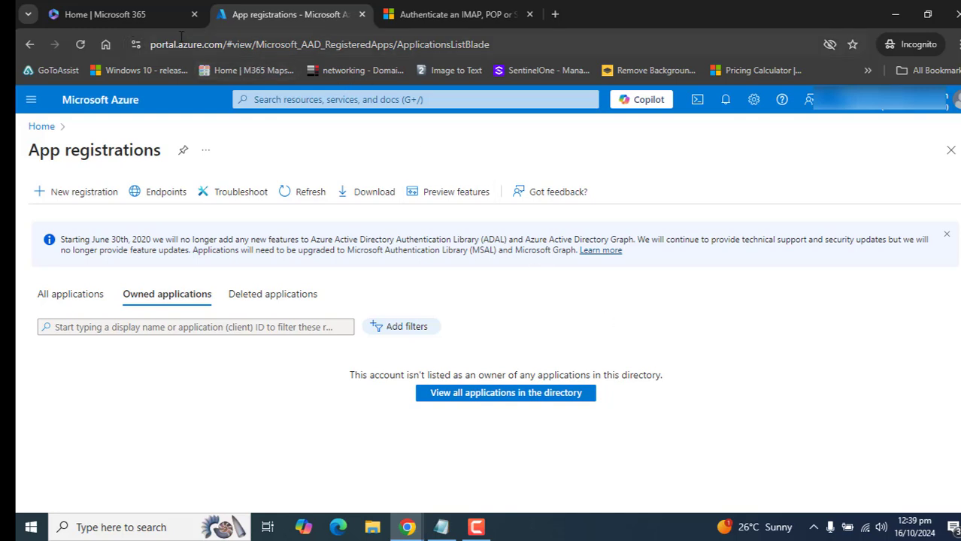
# Load portal.azure.com in the Microsoft 365 tab and show the recent services list
pyautogui.click(134, 17)
pyautogui.click(236, 45)
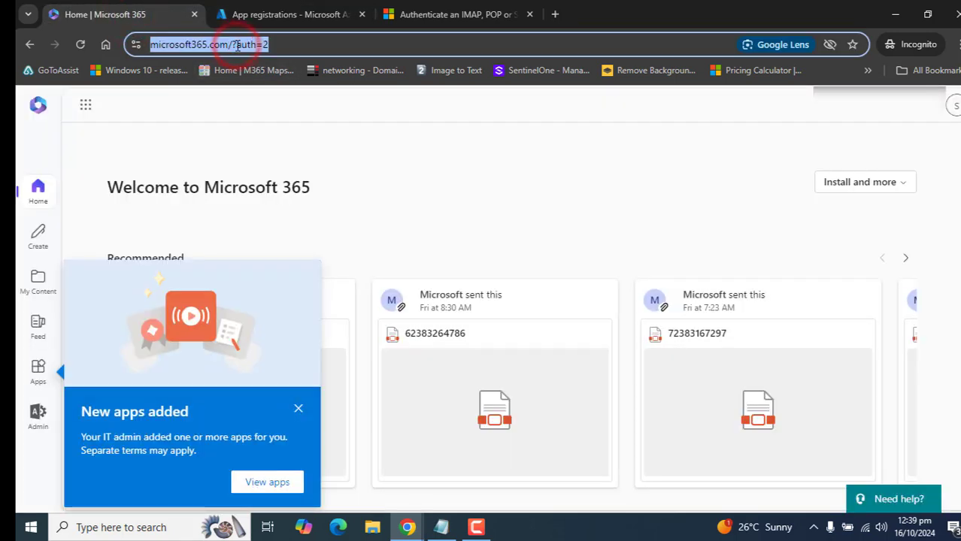
pyautogui.write('portal.azure.com')
pyautogui.press('Return')
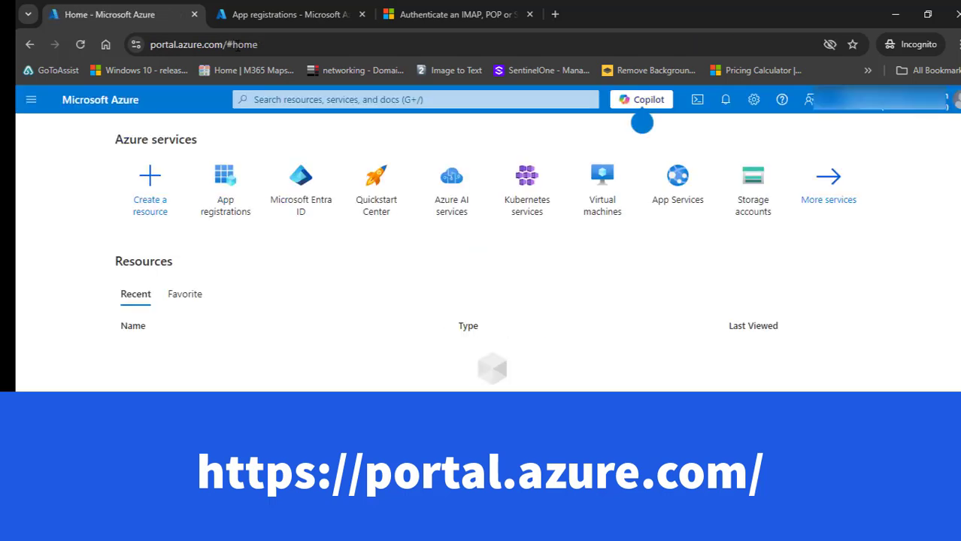
pyautogui.click(328, 102)
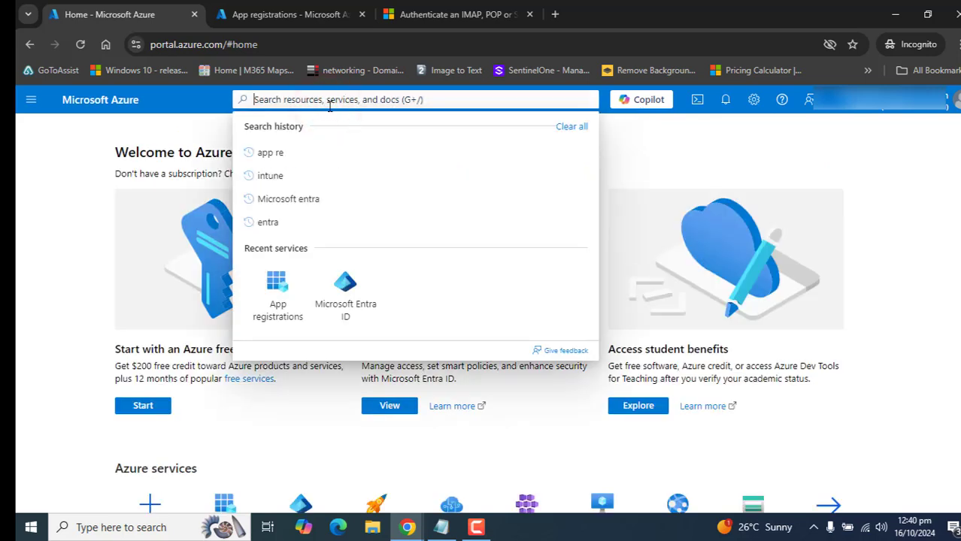
# Start a new app registration named 'IMAP POP oAuth SMTP' with single-tenant accounts
pyautogui.click(293, 292)
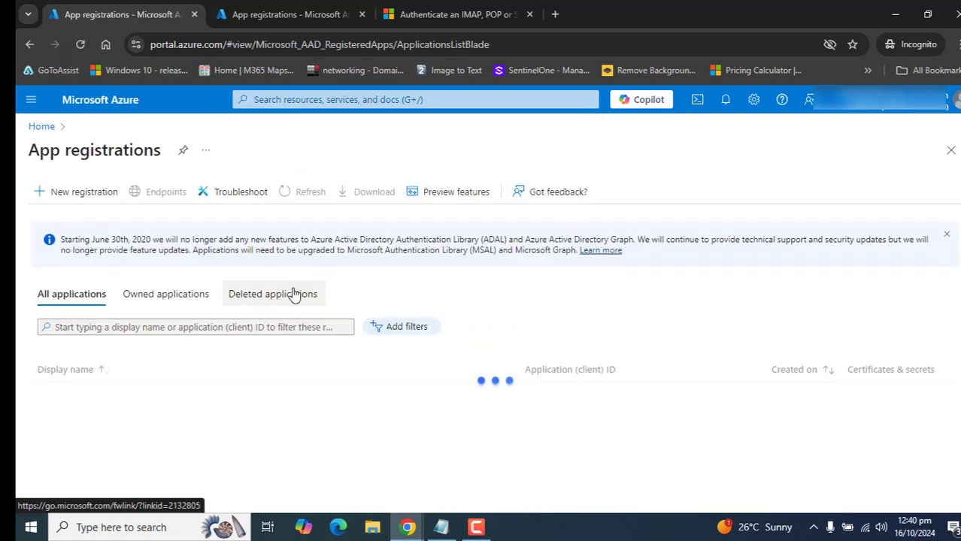
pyautogui.click(64, 193)
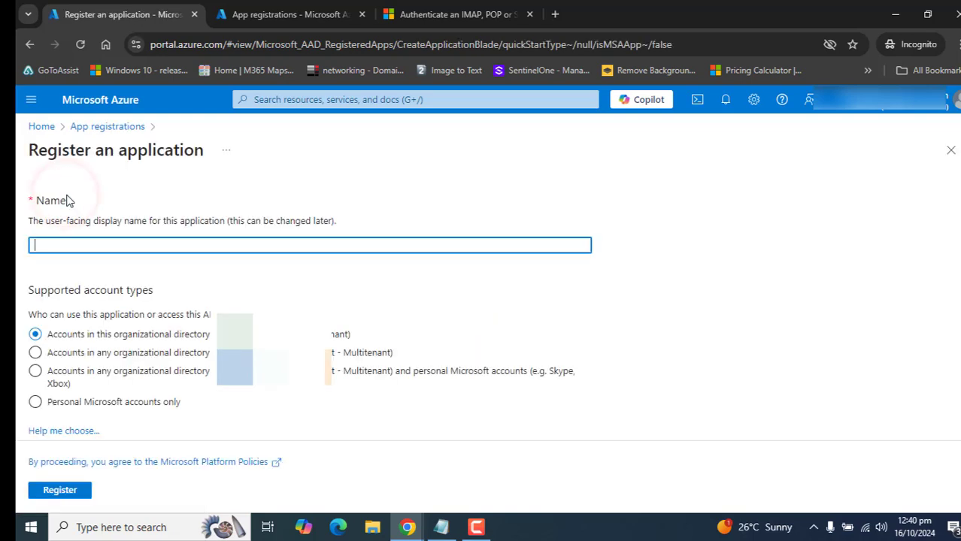
pyautogui.click(65, 246)
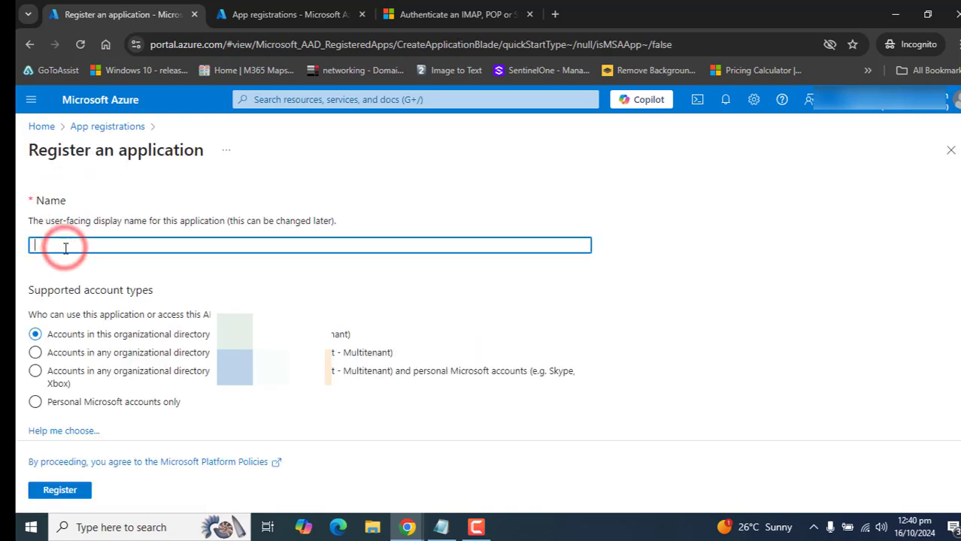
pyautogui.write('IMAP POP oAuth SMTP')
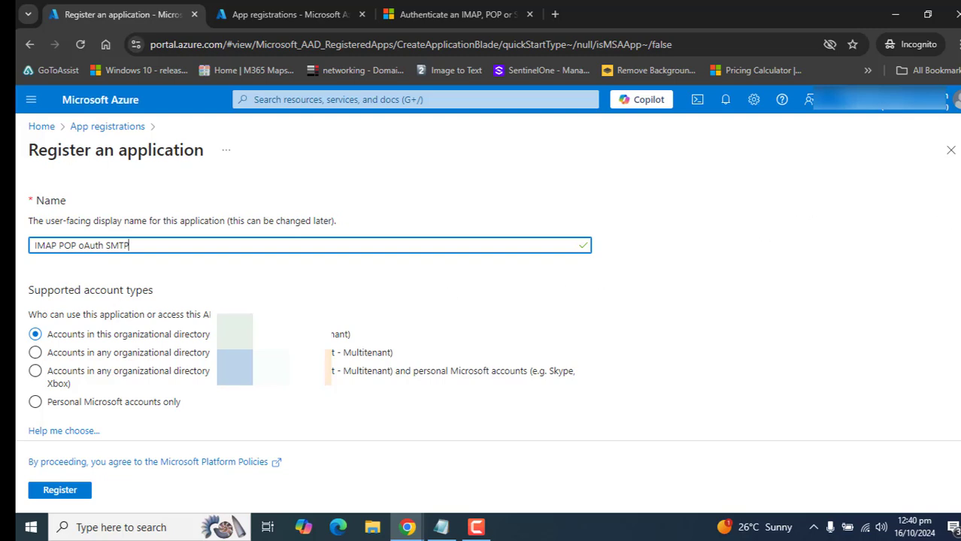
pyautogui.scroll(-2, 494, 309)
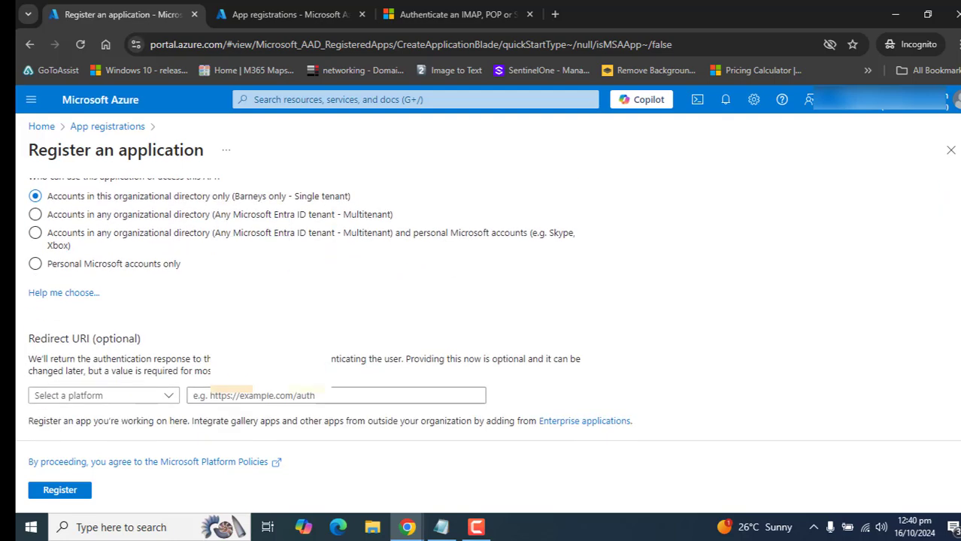
pyautogui.scroll(2, 354, 402)
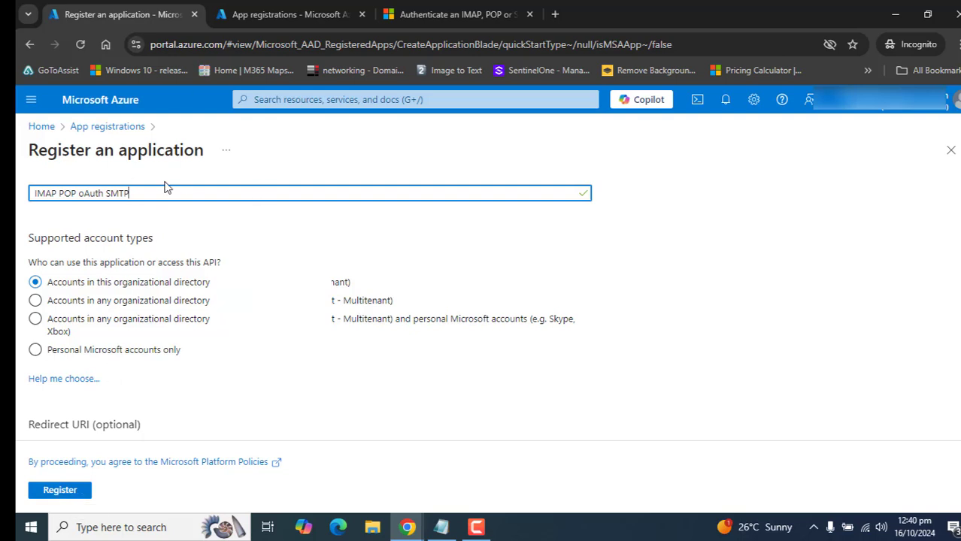
# Register the app and copy its application, object and tenant IDs into the Notepad notes
pyautogui.click(59, 493)
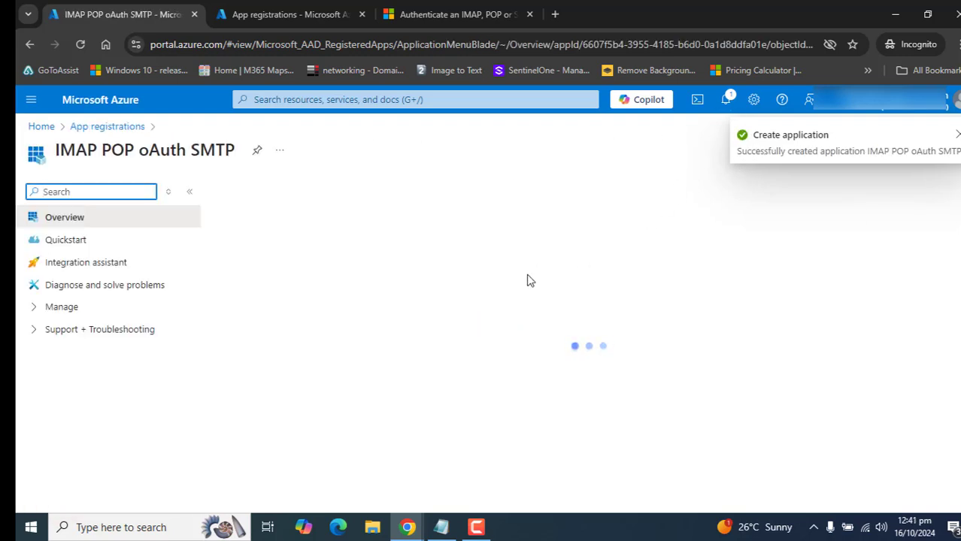
pyautogui.click(427, 389)
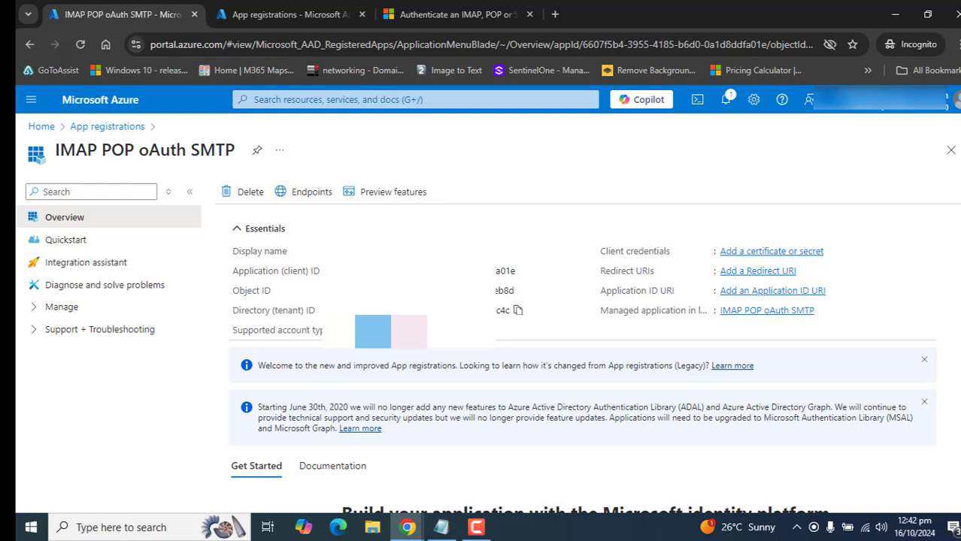
pyautogui.moveTo(522, 290)
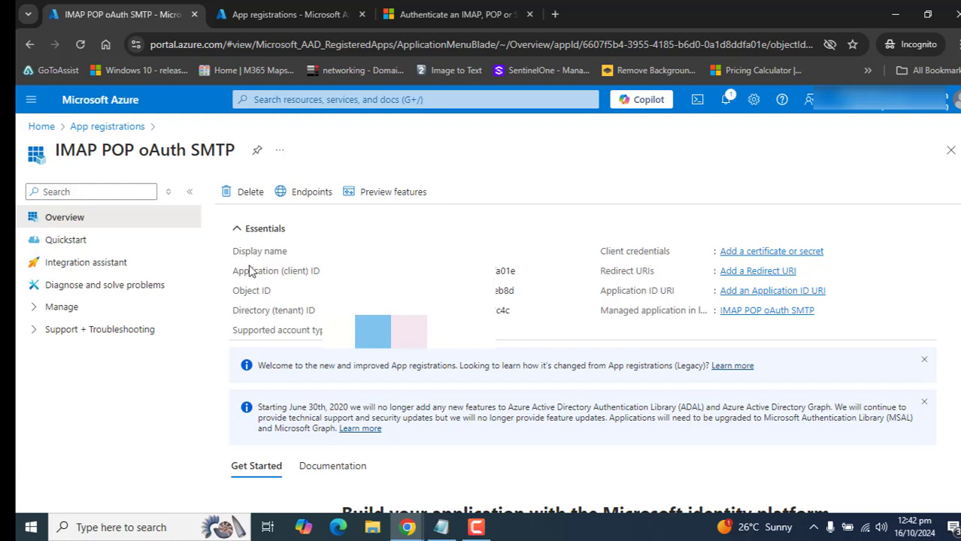
pyautogui.moveTo(228, 248); pyautogui.dragTo(316, 314)
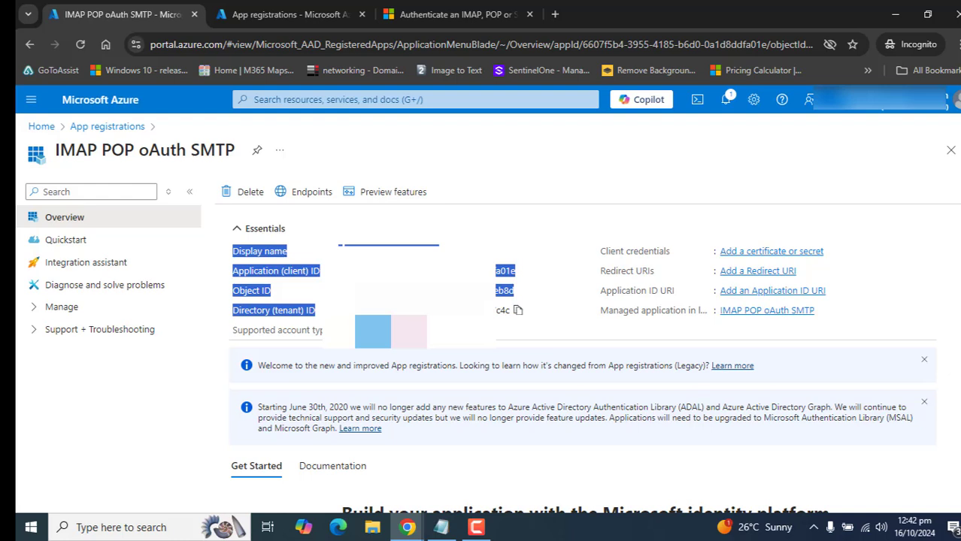
pyautogui.moveTo(495, 314); pyautogui.dragTo(513, 318)
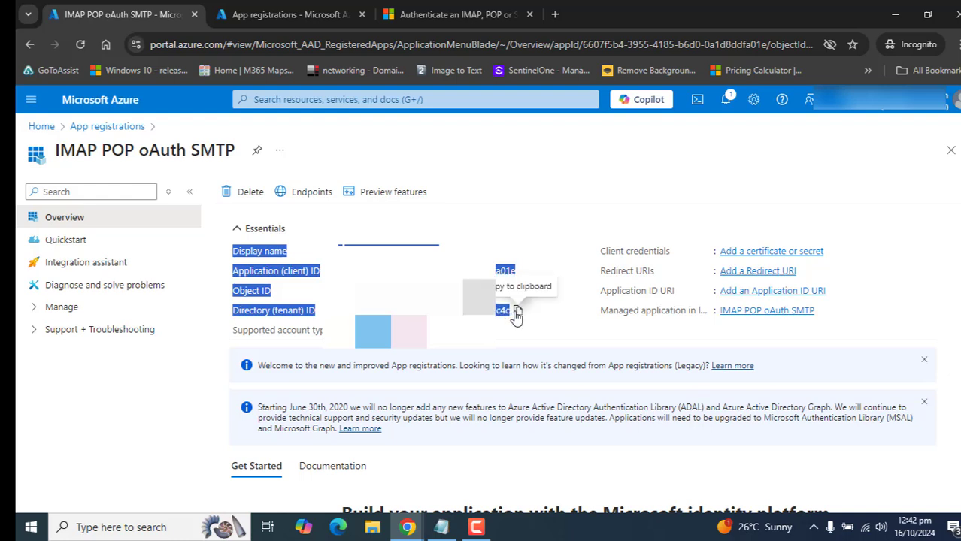
pyautogui.hotkey('ctrl', 'c')
pyautogui.hotkey('alt', 'Tab')
pyautogui.hotkey('ctrl', 'v')
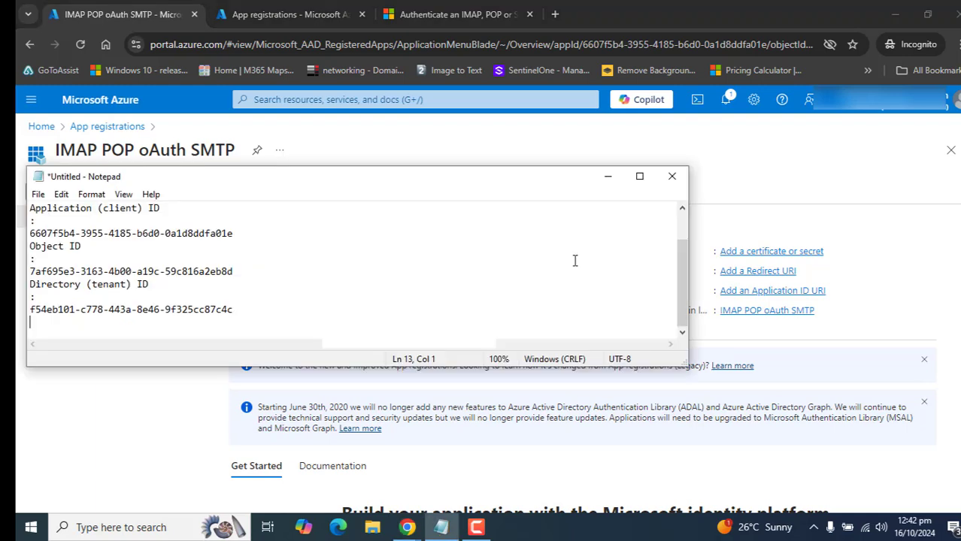
pyautogui.moveTo(677, 274); pyautogui.dragTo(681, 224)
pyautogui.hotkey('alt', 'Tab')
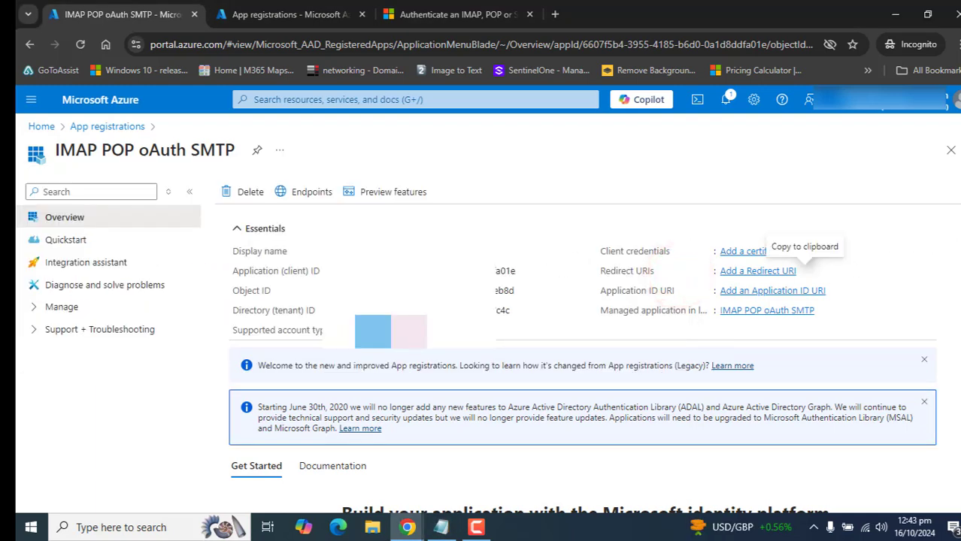
pyautogui.moveTo(600, 268); pyautogui.dragTo(953, 301)
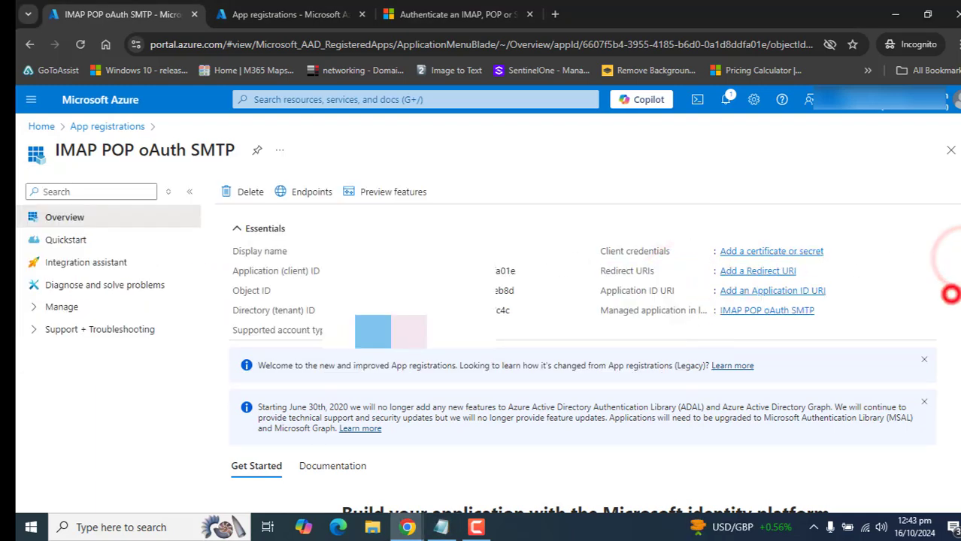
# Add a client secret 'oAuth_SMTP' expiring after 365 days (12 months) under Certificates & secrets
pyautogui.scroll(-9, 950, 294)
pyautogui.scroll(7, 951, 294)
pyautogui.scroll(1, 231, 269)
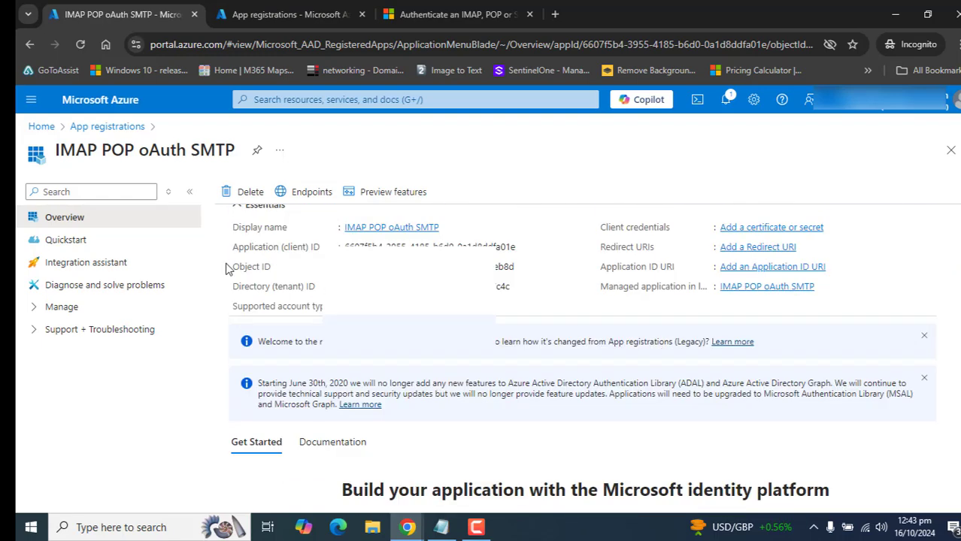
pyautogui.click(25, 307)
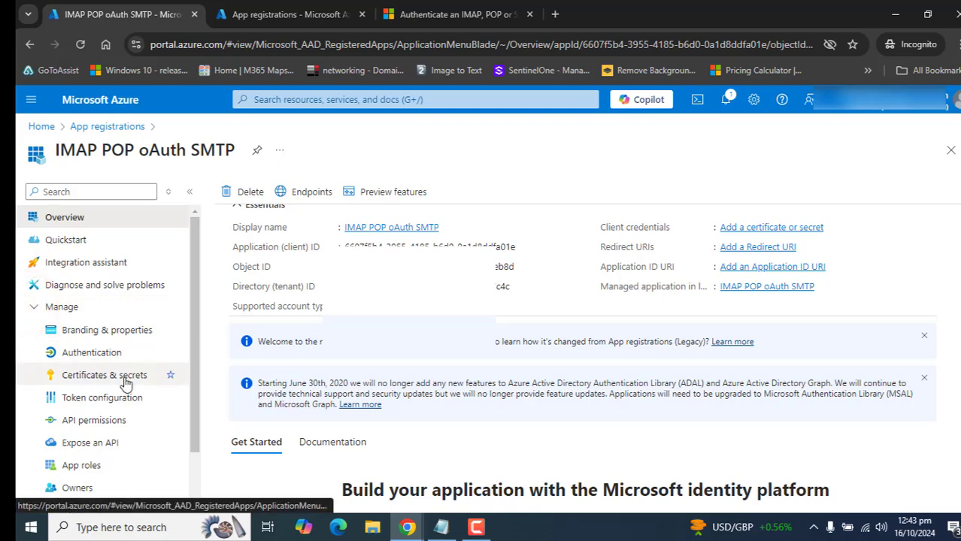
pyautogui.click(100, 378)
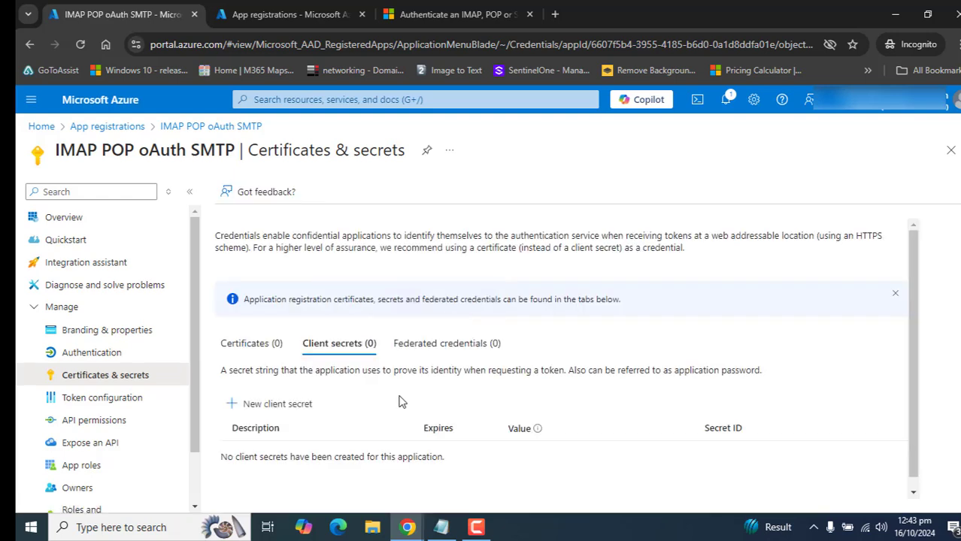
pyautogui.click(265, 406)
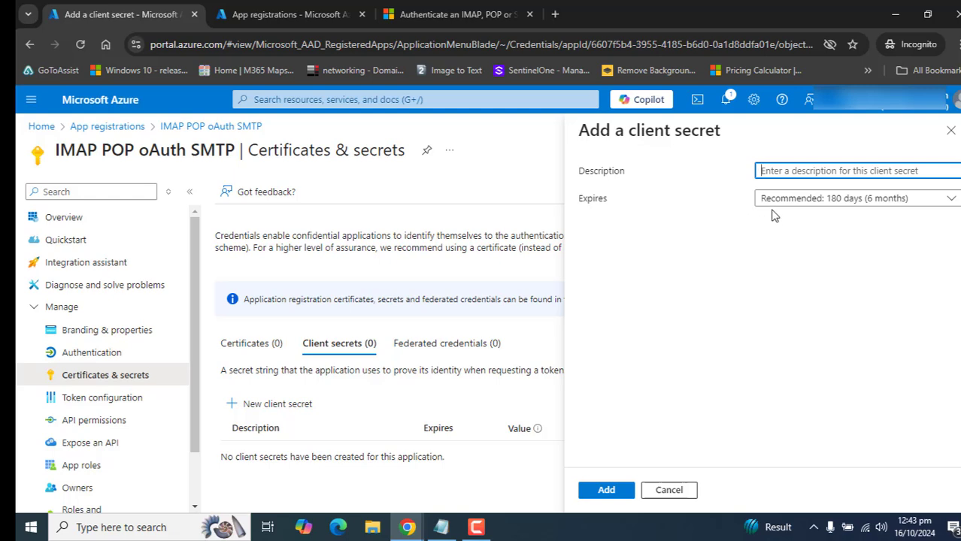
pyautogui.hotkey('ctrl', 'v')
pyautogui.click(872, 202)
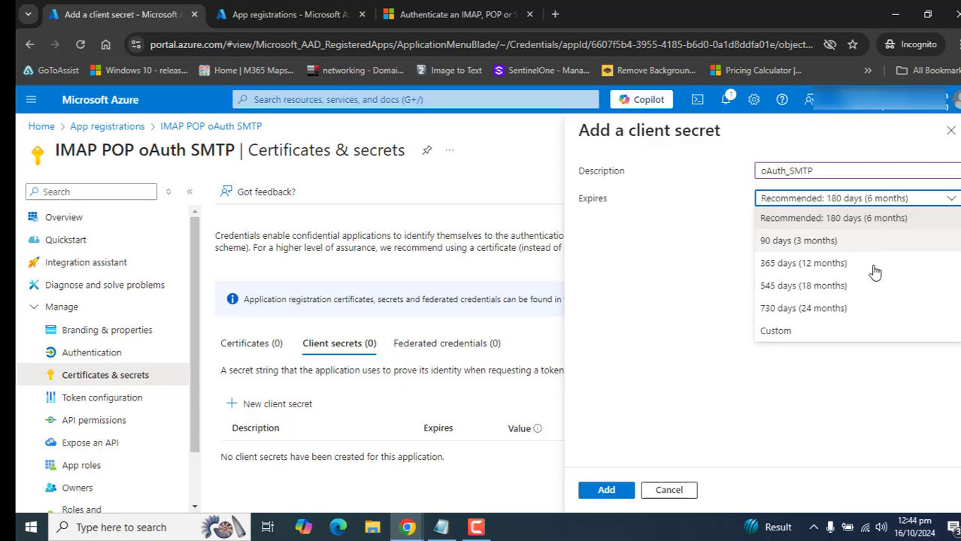
pyautogui.click(821, 263)
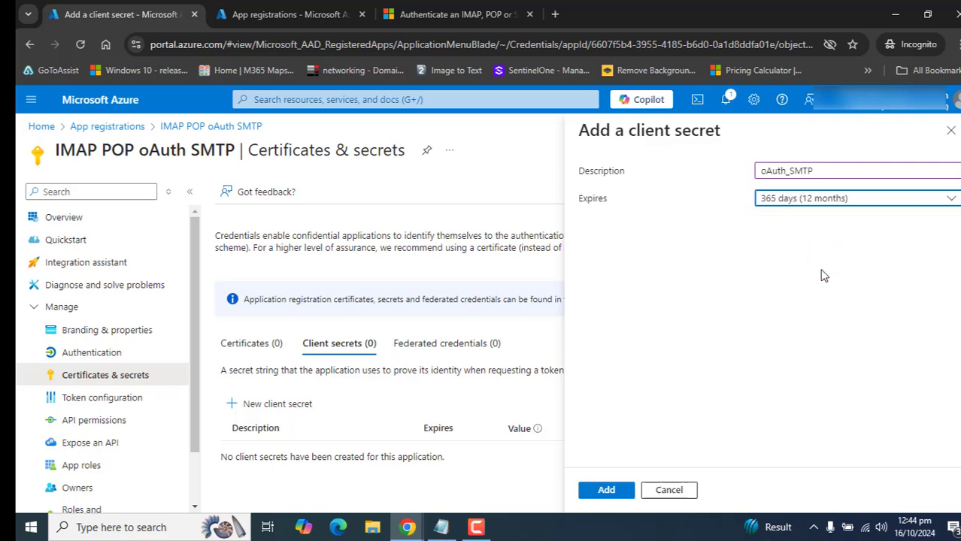
pyautogui.click(605, 489)
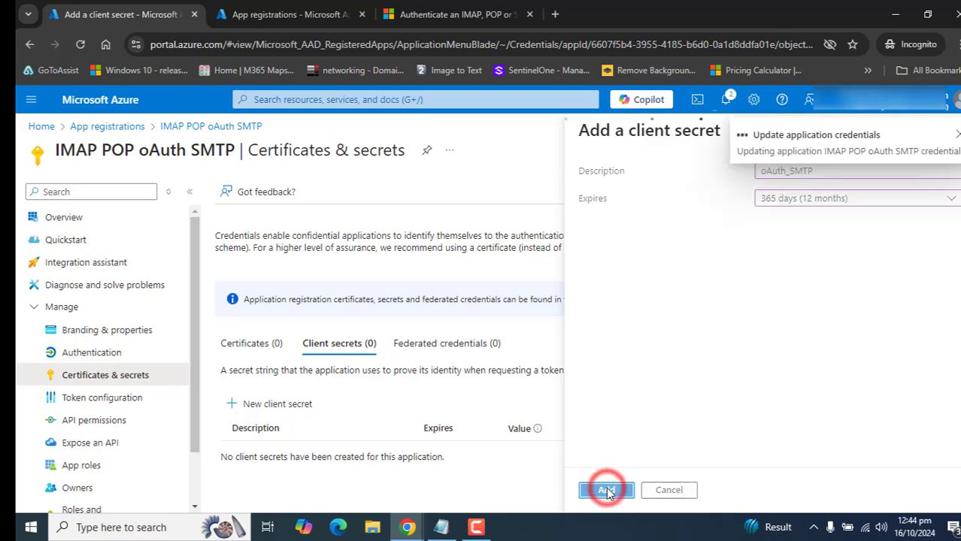
# Paste the client secret value into Notepad on a new line labelled 'Secret Value:'
pyautogui.scroll(-1, 526, 391)
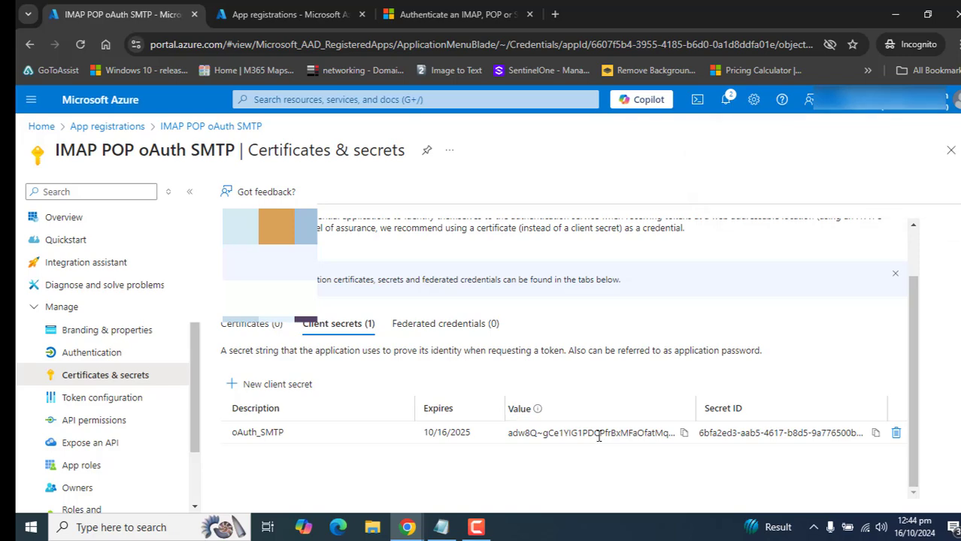
pyautogui.click(682, 433)
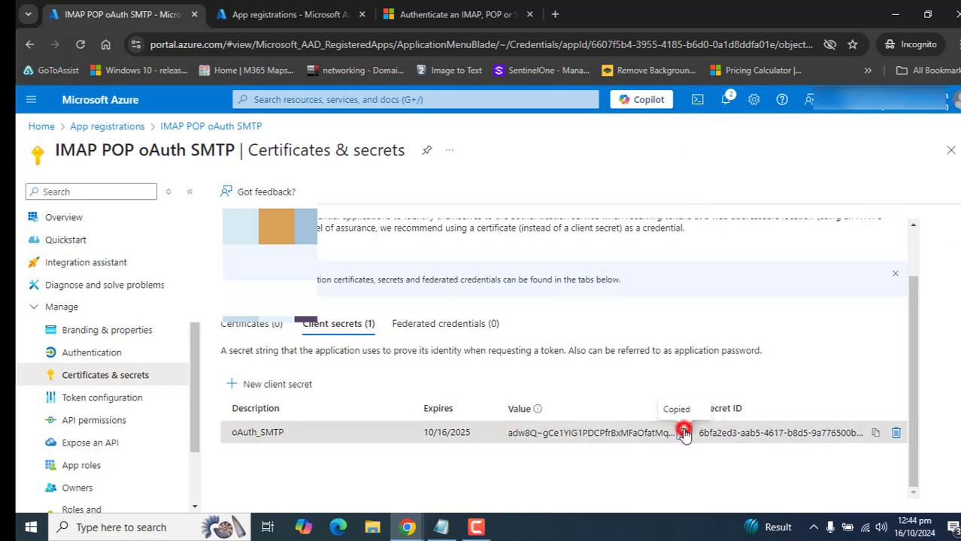
pyautogui.click(442, 527)
pyautogui.moveTo(682, 265); pyautogui.dragTo(682, 291)
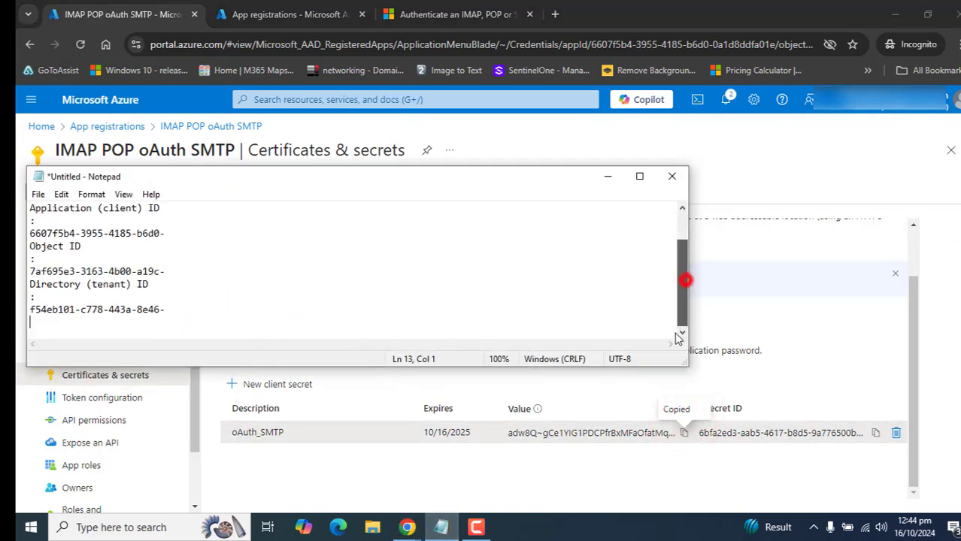
pyautogui.press('Return')
pyautogui.press('Return')
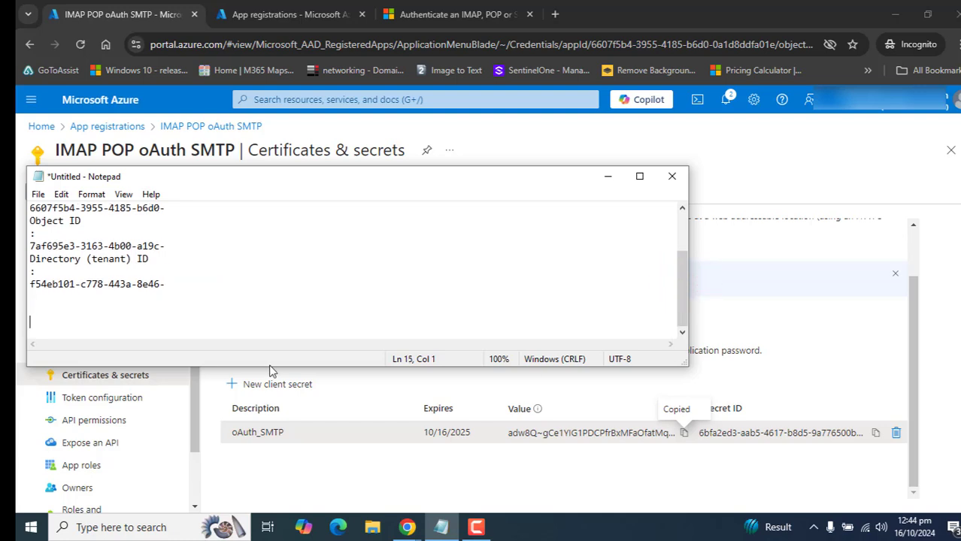
pyautogui.hotkey('ctrl', 'v')
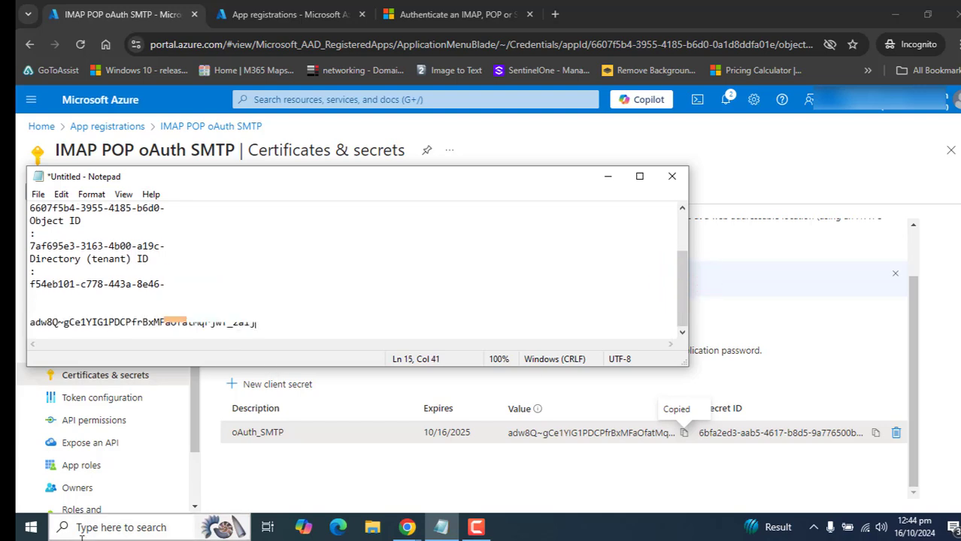
pyautogui.click(28, 322)
pyautogui.write('Secret Value:')
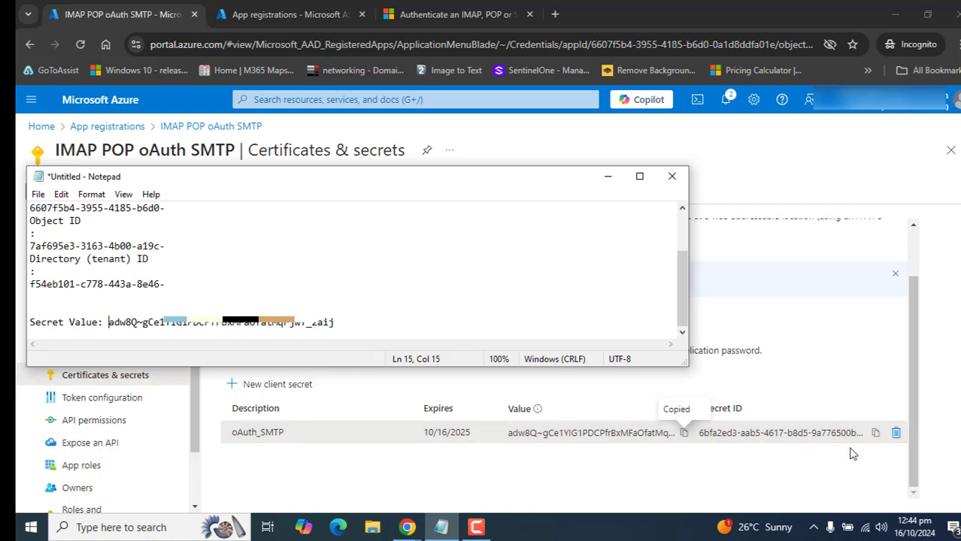
# Save the client secret ID in the notes under a 'Secret ID:' label
pyautogui.click(875, 433)
pyautogui.click(442, 527)
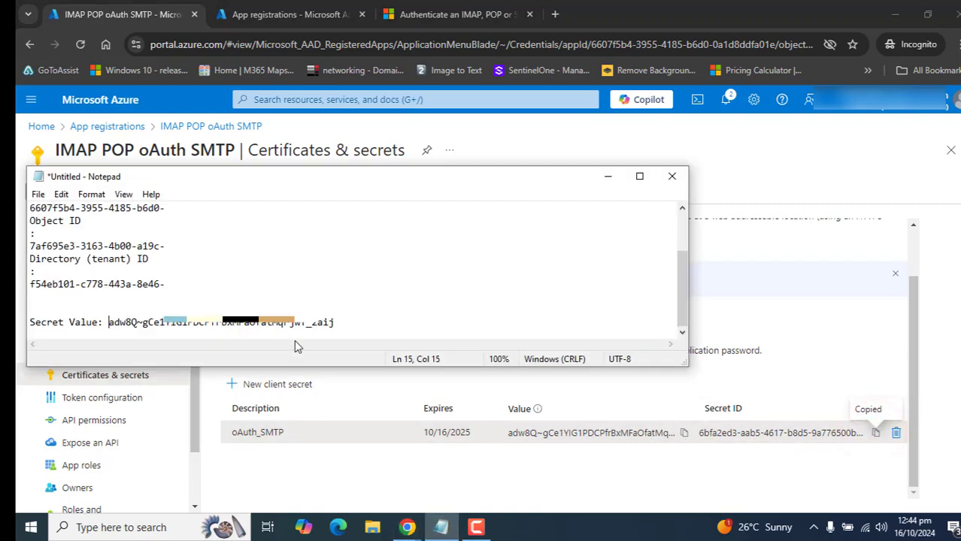
pyautogui.press('Return')
pyautogui.press('Return')
pyautogui.write('Secret ID:')
pyautogui.hotkey('ctrl', 'v')
pyautogui.press('Return')
pyautogui.click(797, 361)
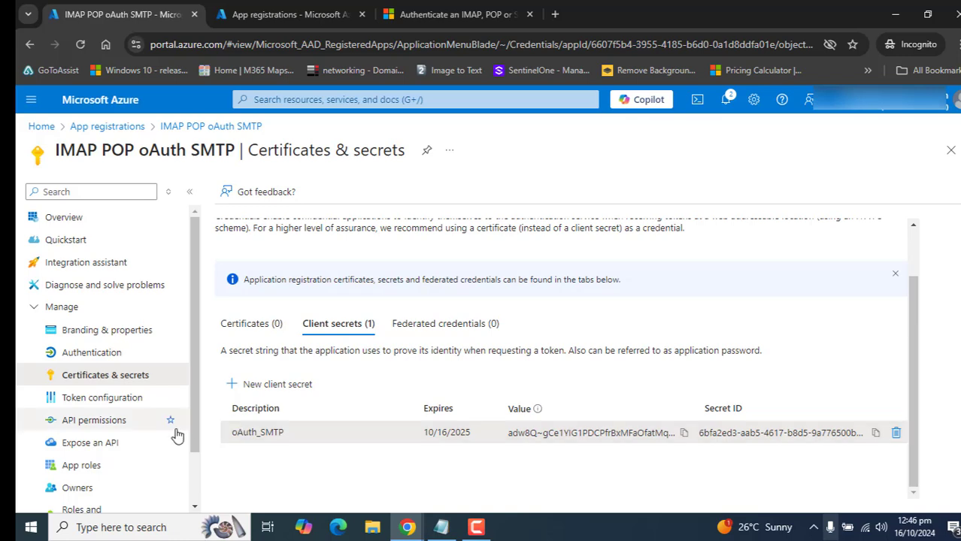
# Remove the default Microsoft Graph User.Read permission from the app's API permissions
pyautogui.click(125, 425)
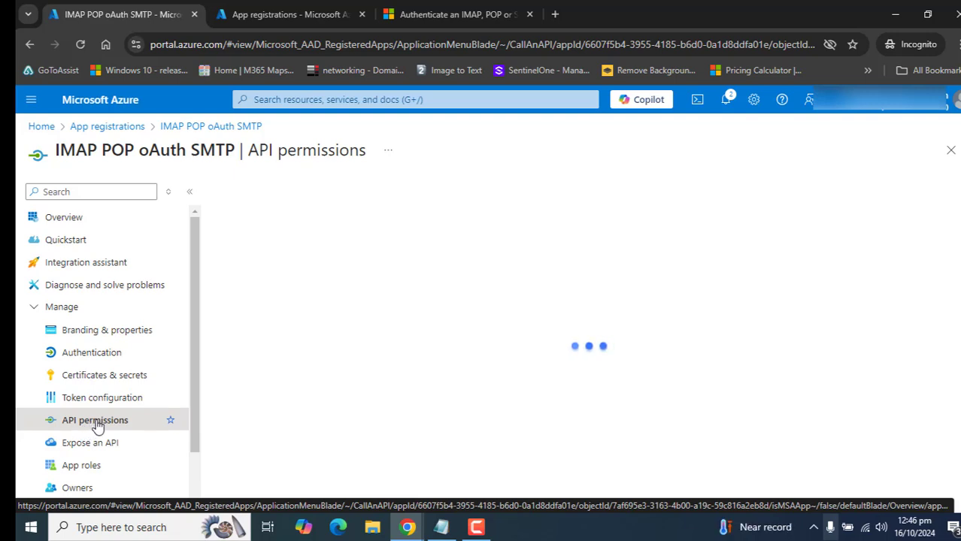
pyautogui.click(907, 448)
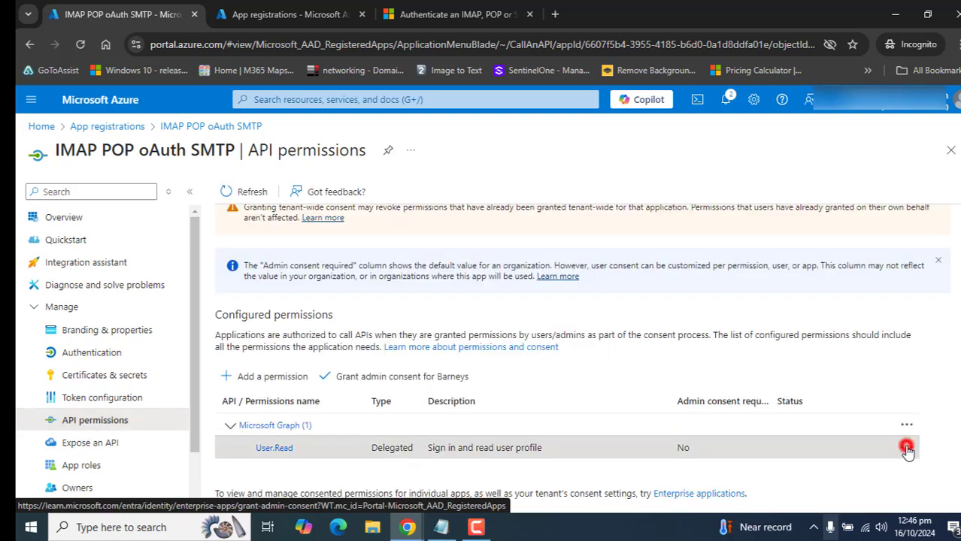
pyautogui.click(805, 455)
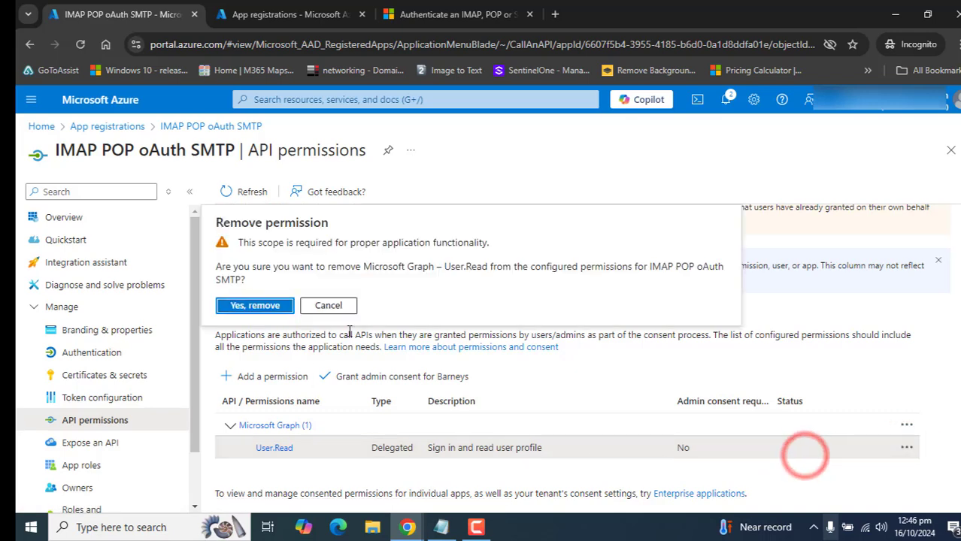
pyautogui.click(244, 307)
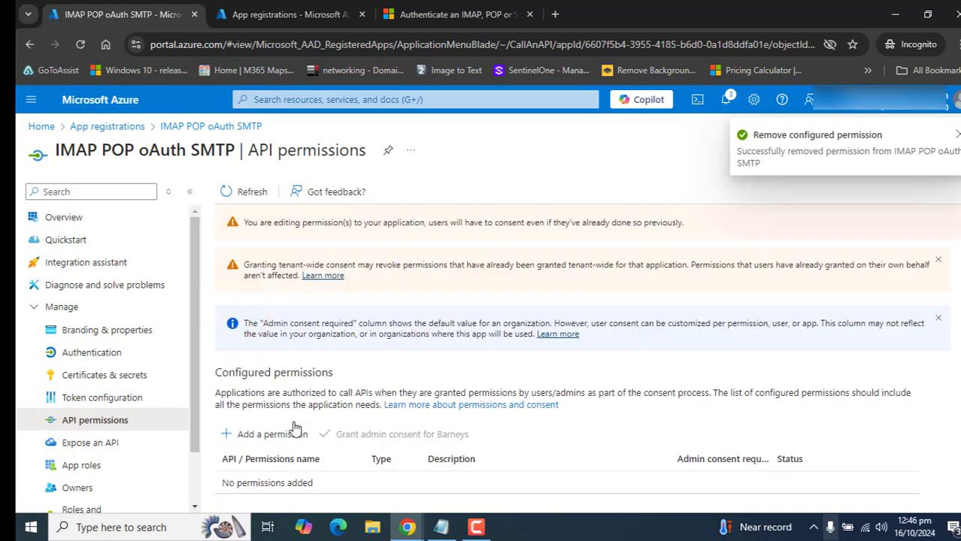
# Choose Office 365 Exchange Online from the organization's APIs and pick Application permissions
pyautogui.click(275, 438)
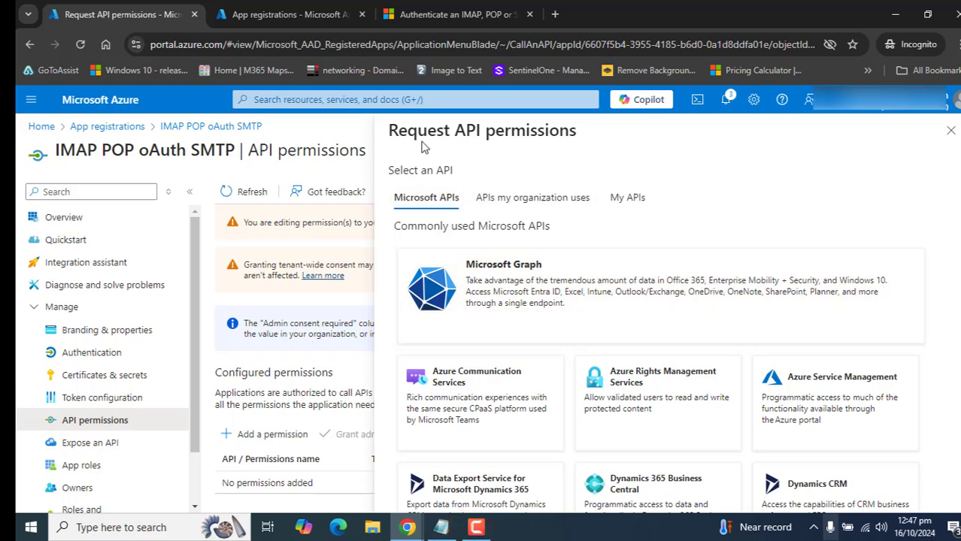
pyautogui.click(511, 198)
pyautogui.click(481, 253)
pyautogui.hotkey('ctrl', 'v')
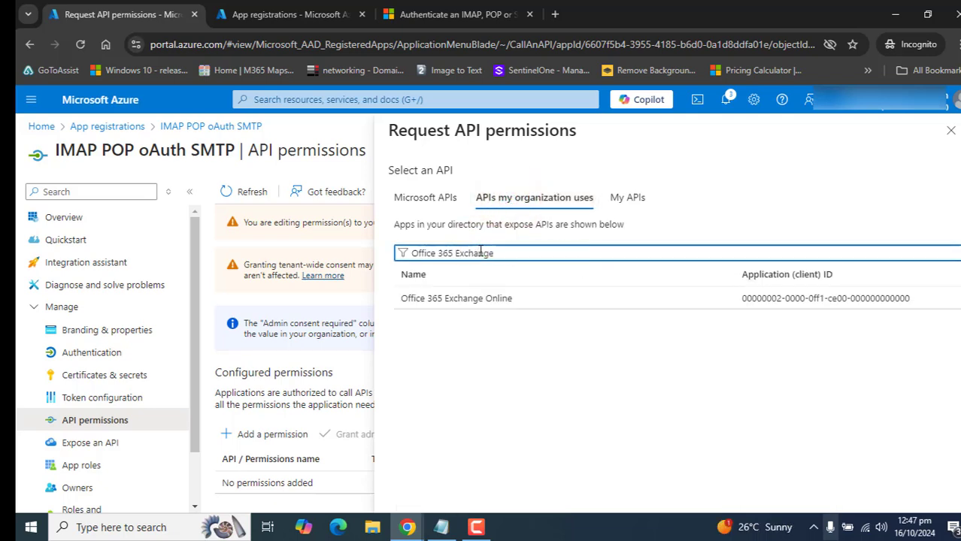
pyautogui.click(463, 300)
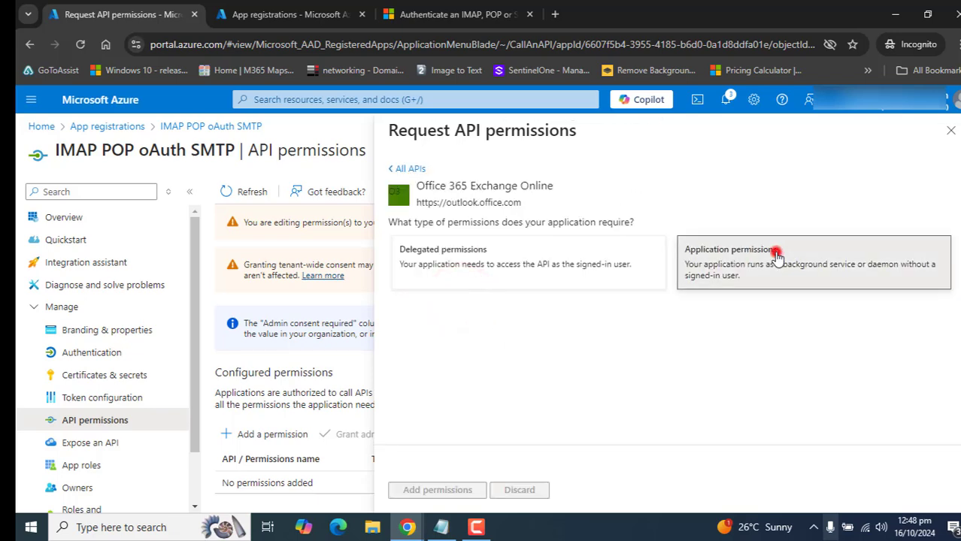
pyautogui.click(775, 251)
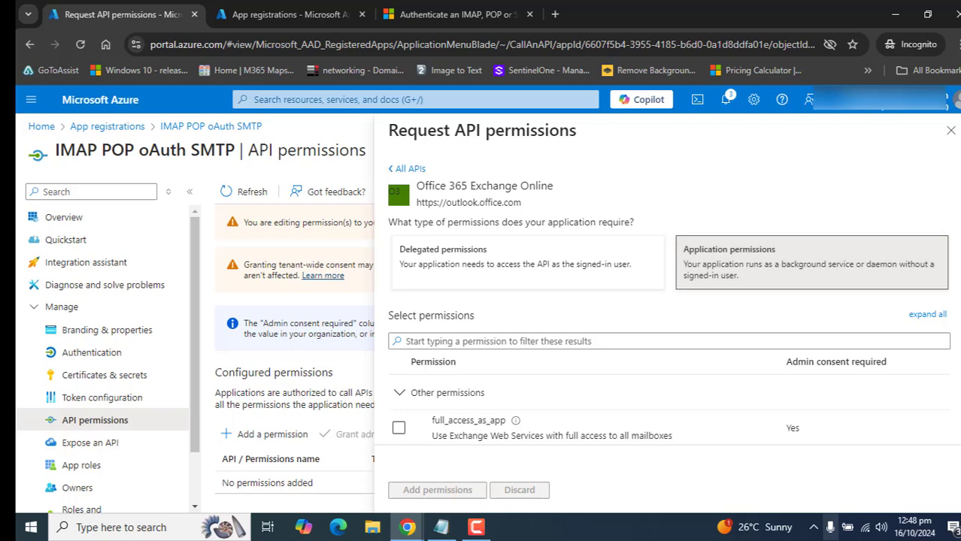
pyautogui.scroll(-5, 528, 339)
pyautogui.scroll(5, 529, 340)
# Tick IMAP.AccessAsApp and POP.AccessAsApp and add both permissions to the app
pyautogui.click(509, 345)
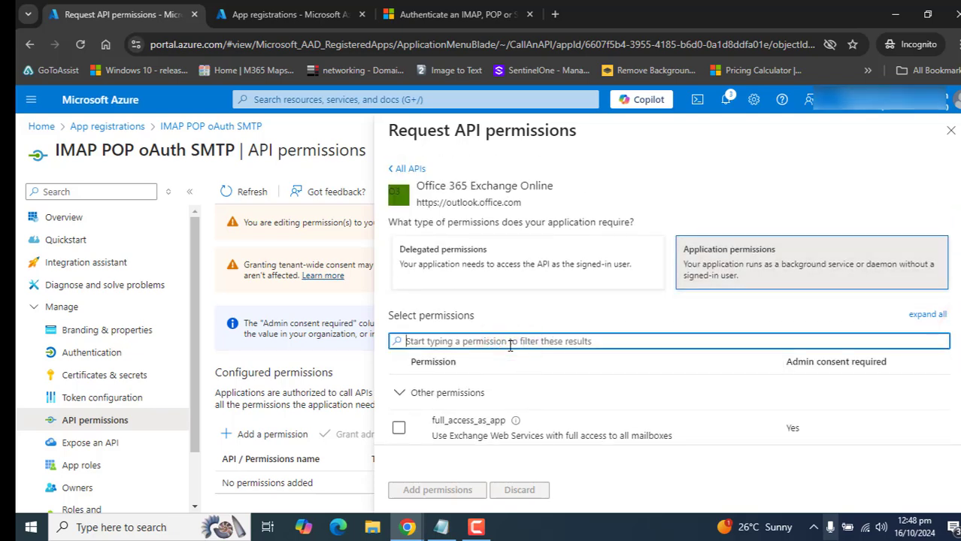
pyautogui.write('accessasapp')
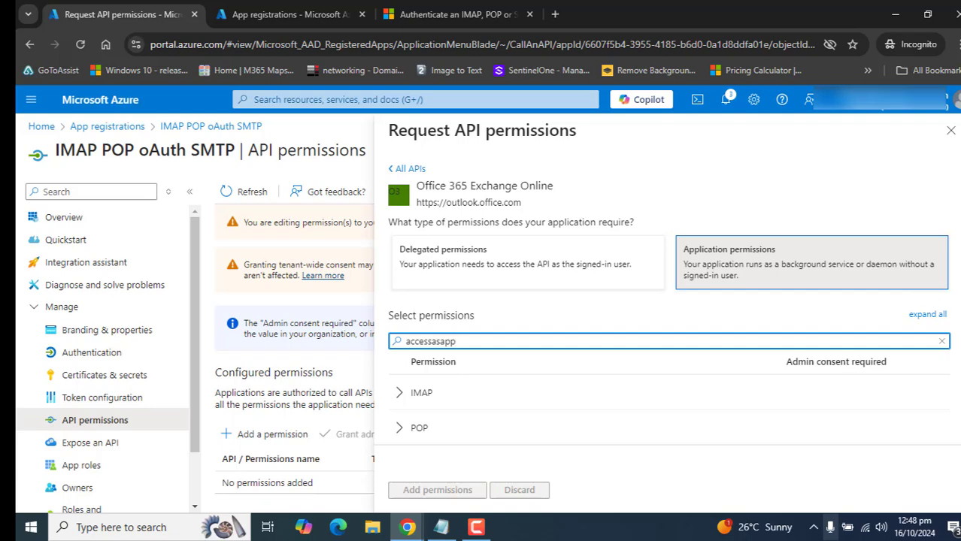
pyautogui.scroll(-1, 425, 391)
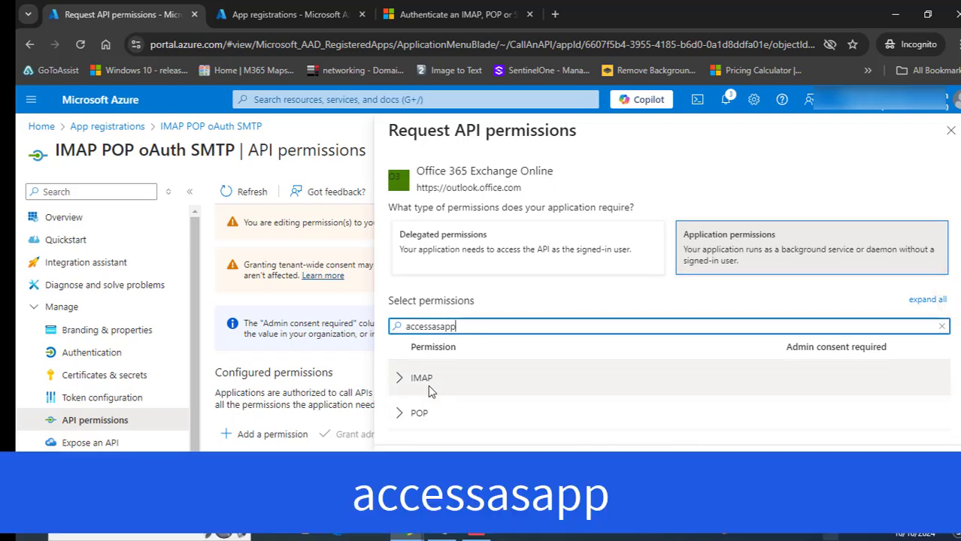
pyautogui.click(400, 380)
pyautogui.click(399, 413)
pyautogui.scroll(-2, 954, 308)
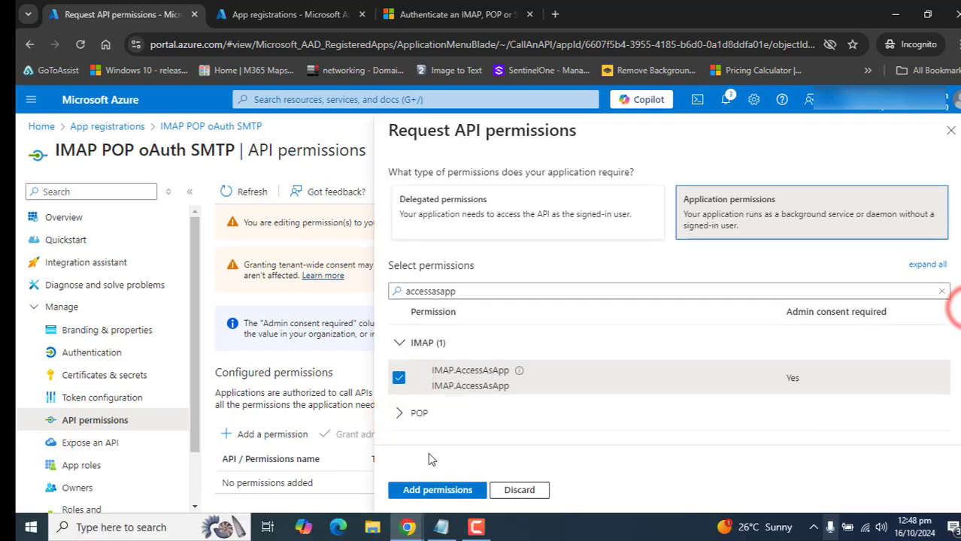
pyautogui.click(398, 413)
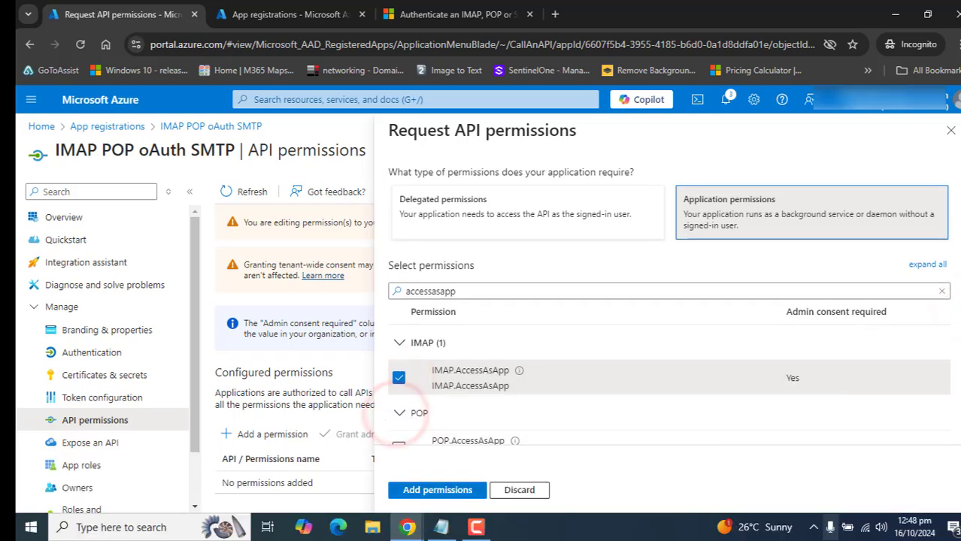
pyautogui.scroll(-2, 955, 380)
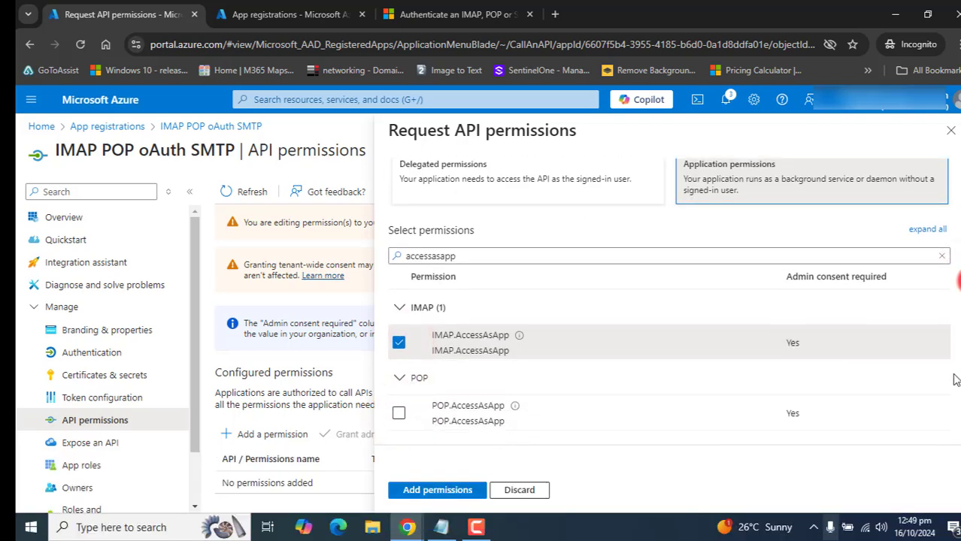
pyautogui.click(399, 414)
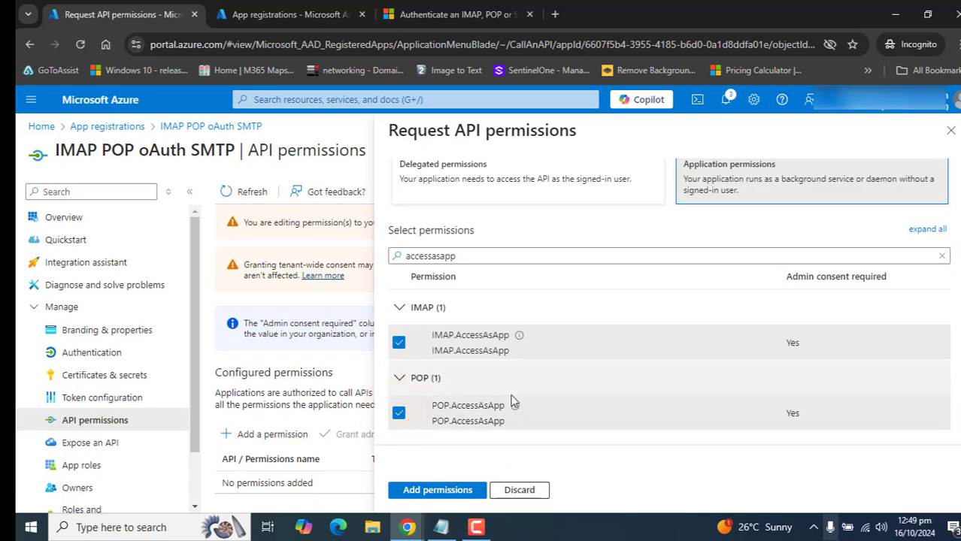
pyautogui.click(441, 493)
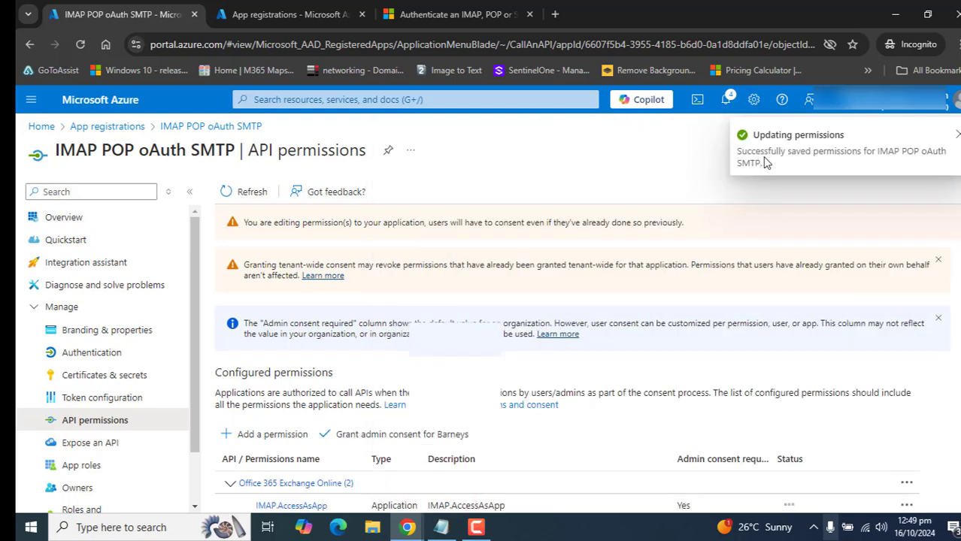
# Dismiss the consent warning and grant admin consent for Barneys to both Exchange permissions
pyautogui.click(937, 259)
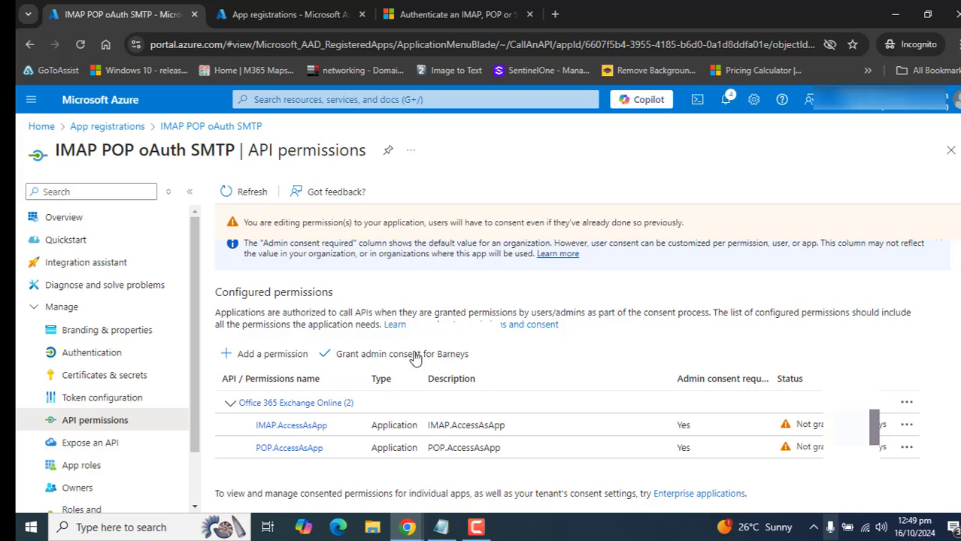
pyautogui.click(359, 361)
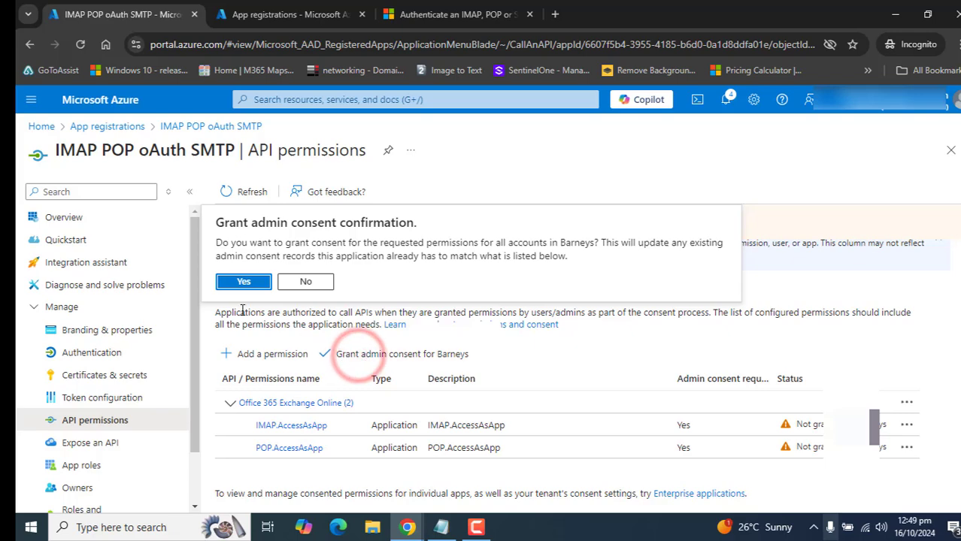
pyautogui.click(227, 280)
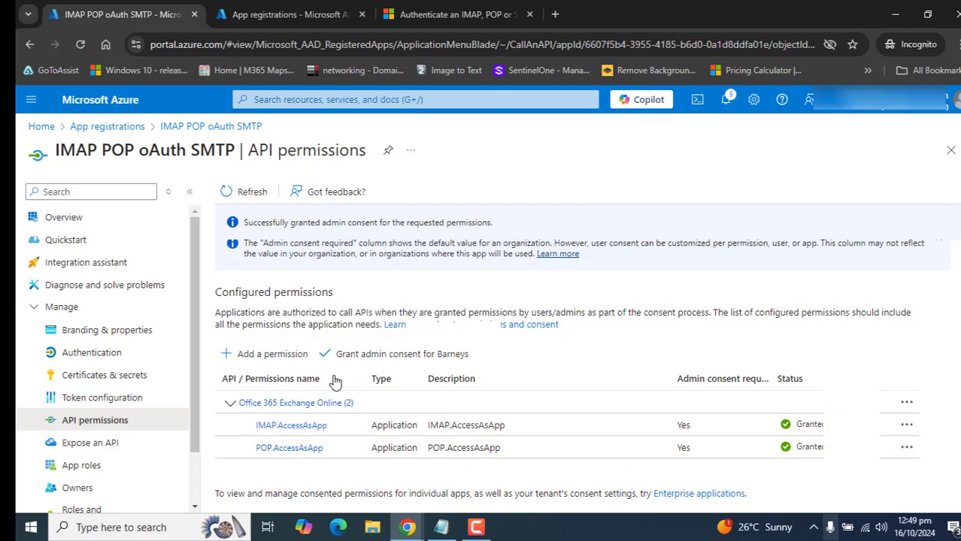
pyautogui.click(483, 533)
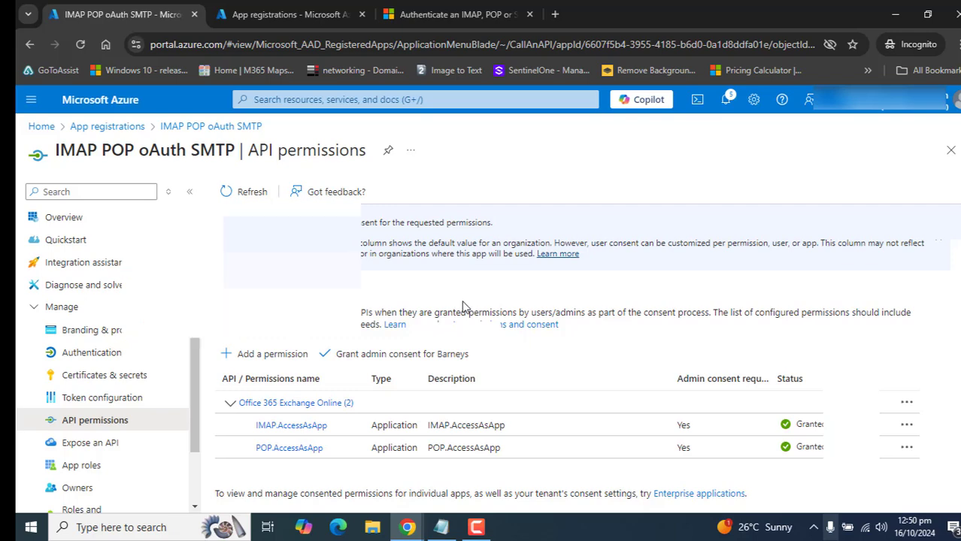
pyautogui.click(440, 527)
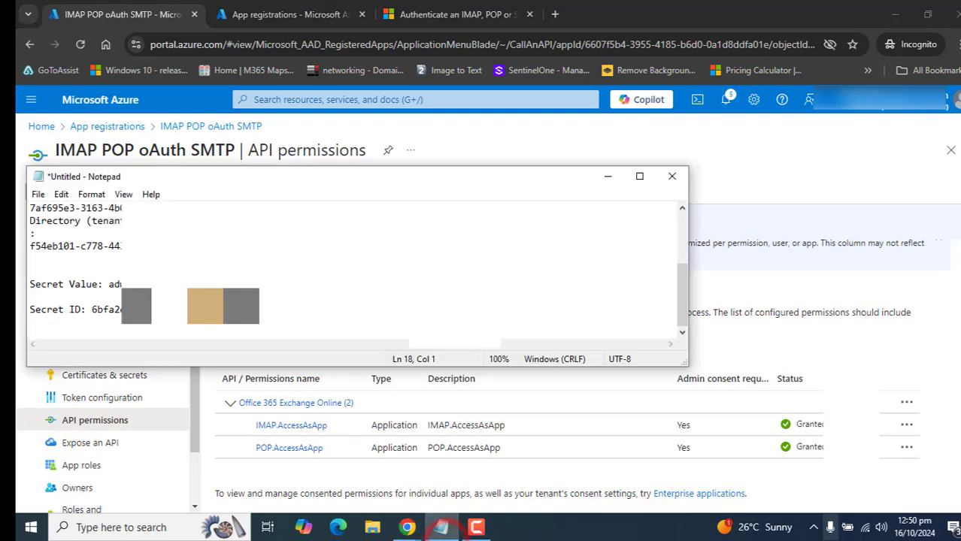
pyautogui.moveTo(682, 307)
pyautogui.mouseDown()
pyautogui.moveTo(674, 239)
pyautogui.moveTo(682, 309)
pyautogui.mouseUp()
pyautogui.click(607, 176)
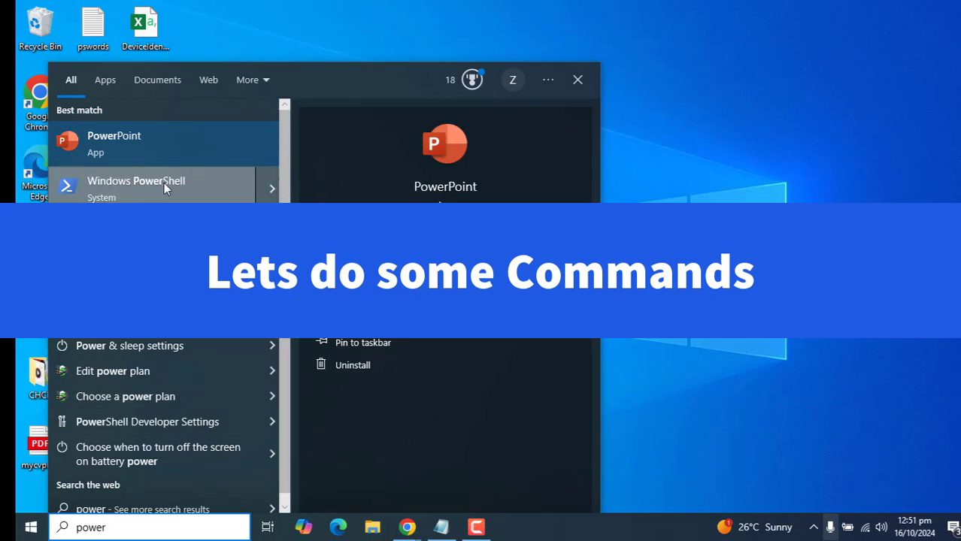
# Launch Windows PowerShell as administrator and maximize its window
pyautogui.rightClick(164, 183)
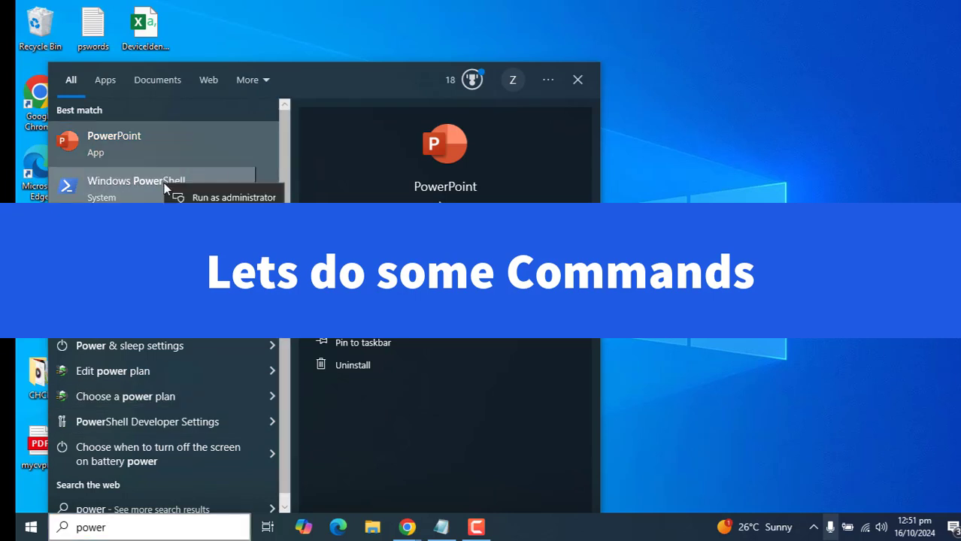
pyautogui.click(211, 198)
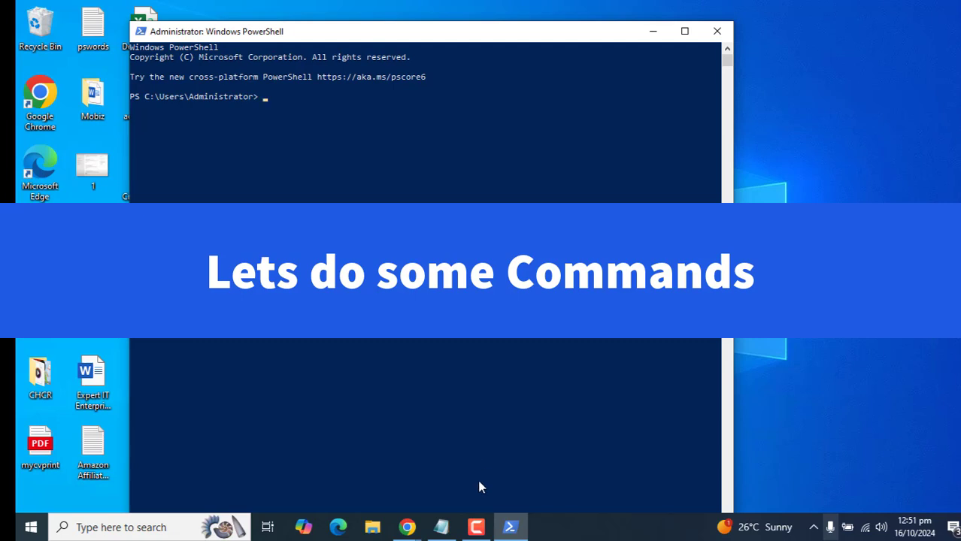
pyautogui.click(684, 31)
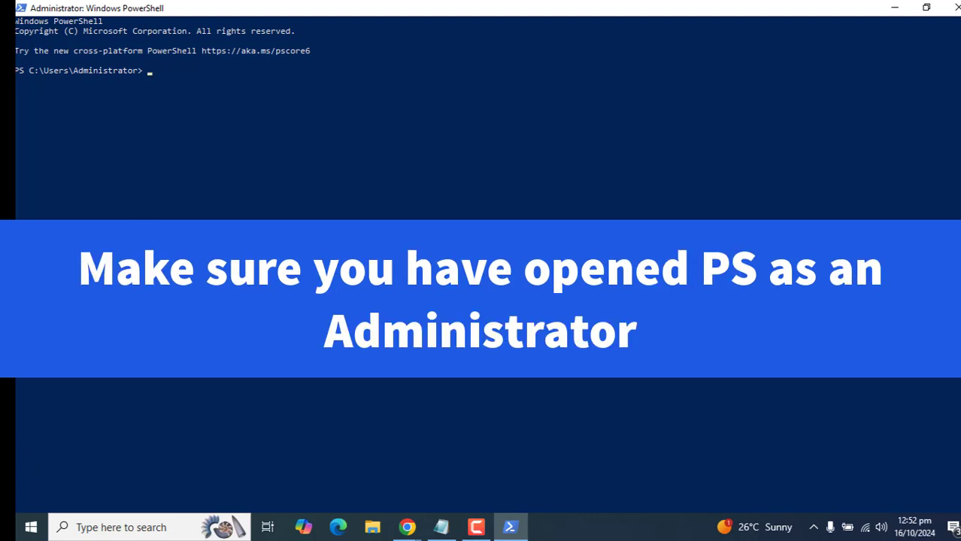
# Add 'Install-Module -Name AzureAD' and 'Install-Module -Name ExchangeOnlineManagement' lines to the notes and select the AzureAD line
pyautogui.click(436, 534)
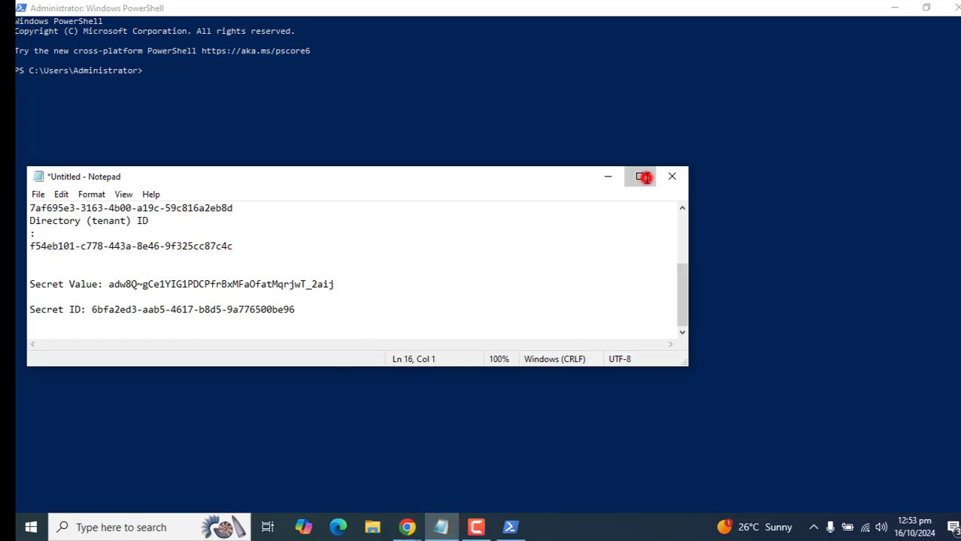
pyautogui.click(646, 179)
pyautogui.click(185, 329)
pyautogui.press('Return')
pyautogui.press('Return')
pyautogui.press('Return')
pyautogui.press('Return')
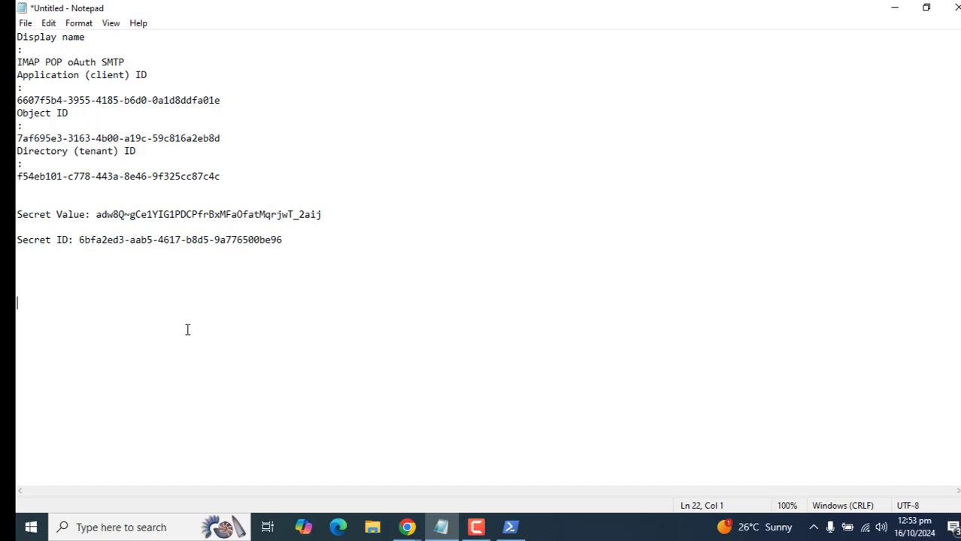
pyautogui.write('Install-Module -Name AzureAD Install-Module -Name ExchangeOnlineManagement')
pyautogui.click(205, 304)
pyautogui.press('Return')
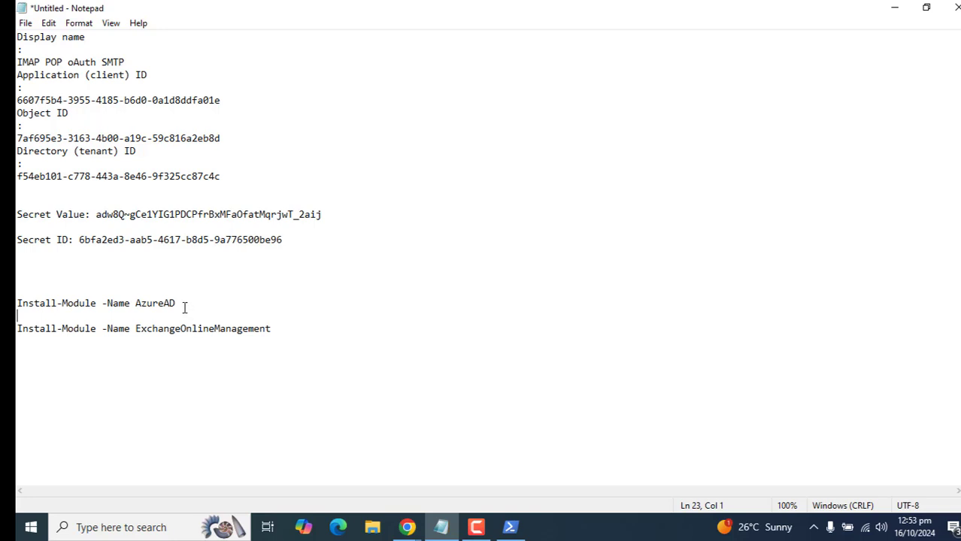
pyautogui.moveTo(184, 307); pyautogui.dragTo(17, 304)
pyautogui.hotkey('ctrl', 'c')
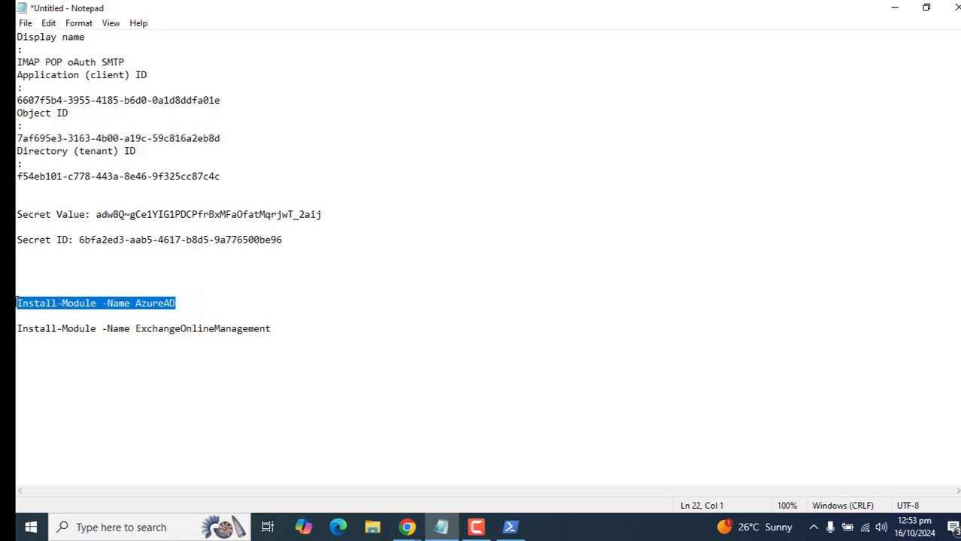
pyautogui.click(894, 8)
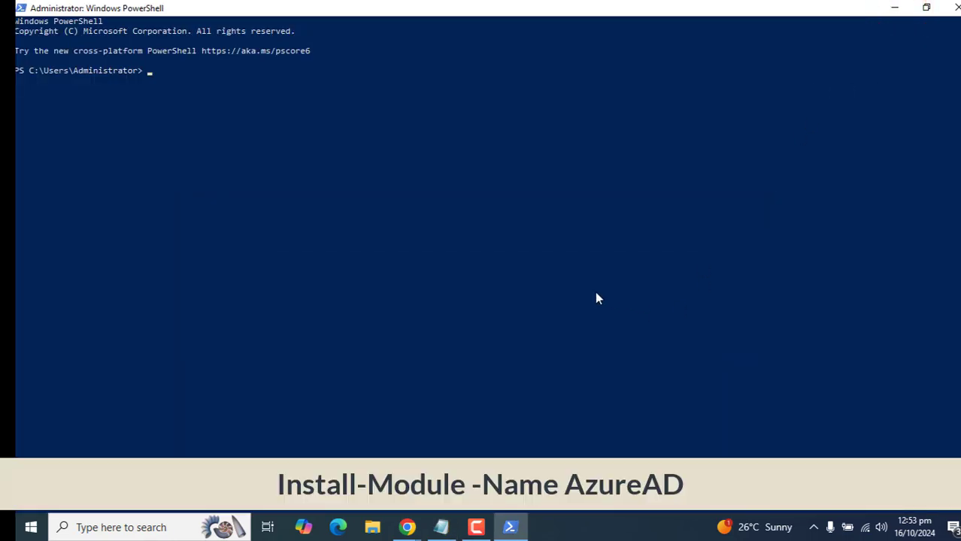
# Install the AzureAD module with Yes to All for PSGallery, then select the ExchangeOnlineManagement line in Notepad
pyautogui.hotkey('ctrl', 'v')
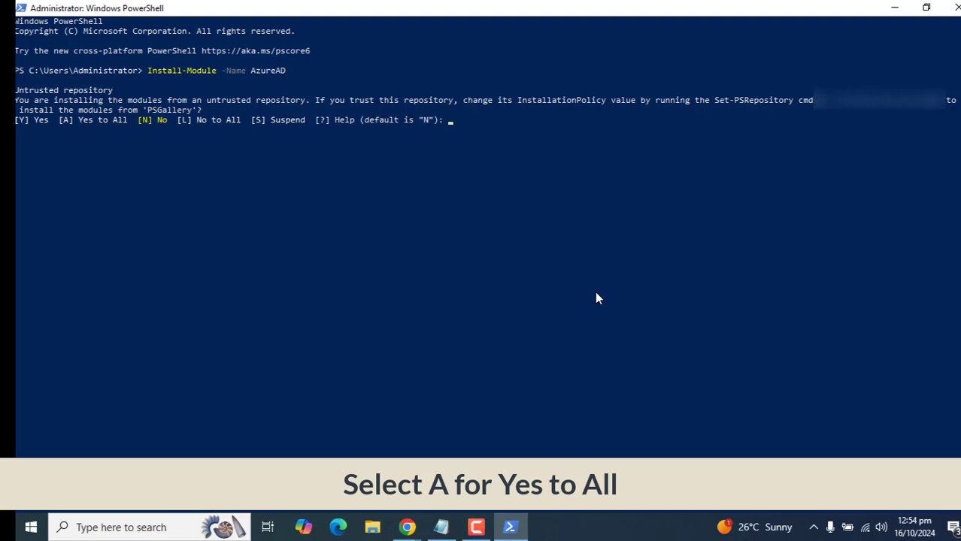
pyautogui.write('A')
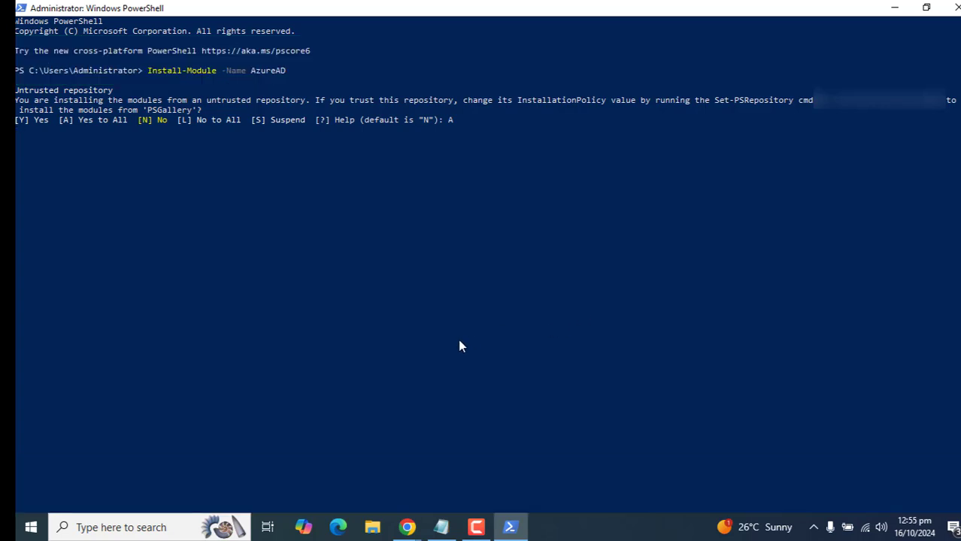
pyautogui.click(441, 527)
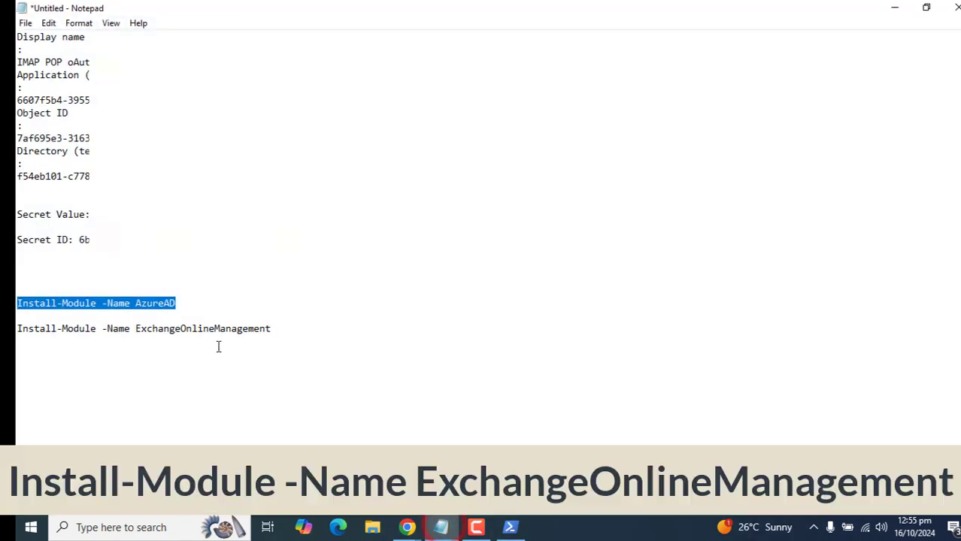
pyautogui.click(218, 347)
pyautogui.moveTo(279, 329); pyautogui.dragTo(17, 327)
pyautogui.hotkey('ctrl', 'c')
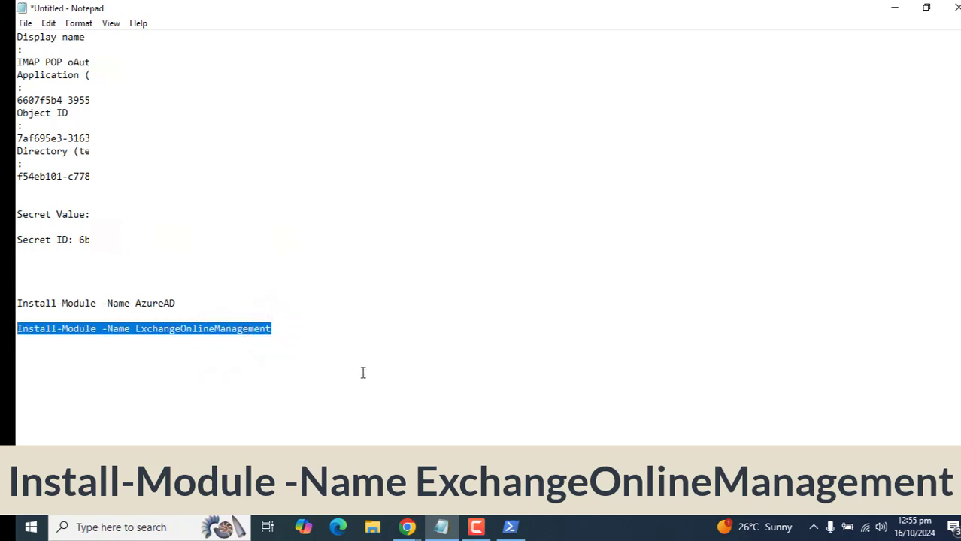
pyautogui.click(377, 289)
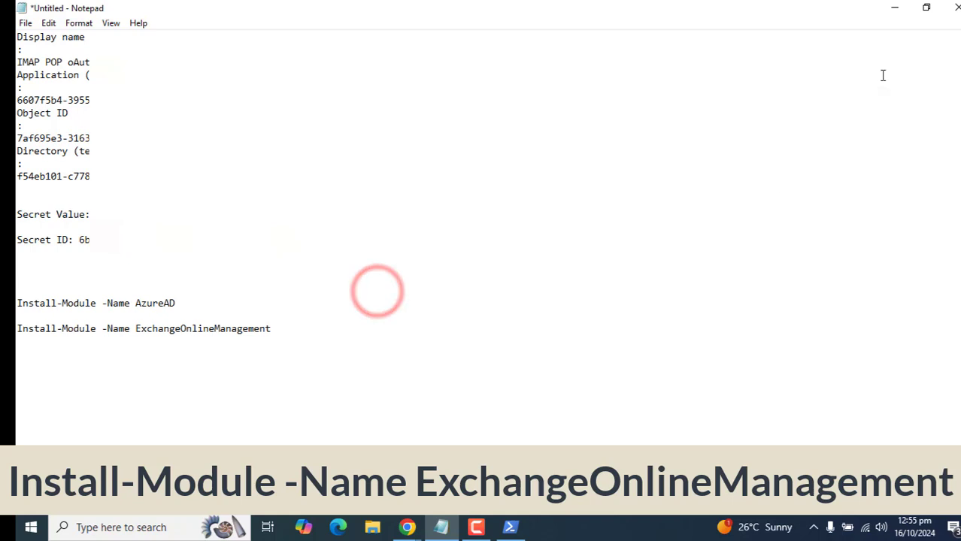
# Run Install-Module -Name ExchangeOnlineManagement with Yes to All; it warns version 3.5.1 is already installed
pyautogui.click(895, 14)
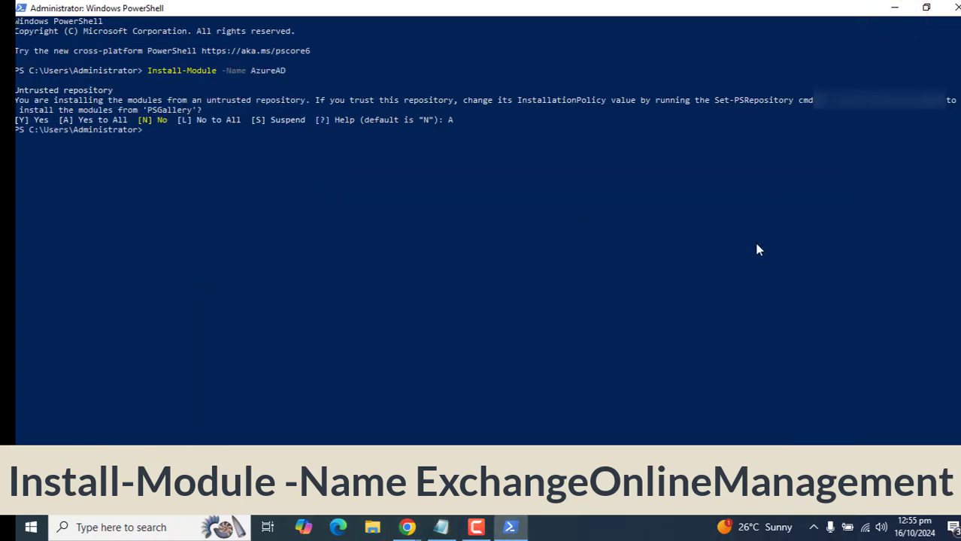
pyautogui.hotkey('ctrl', 'v')
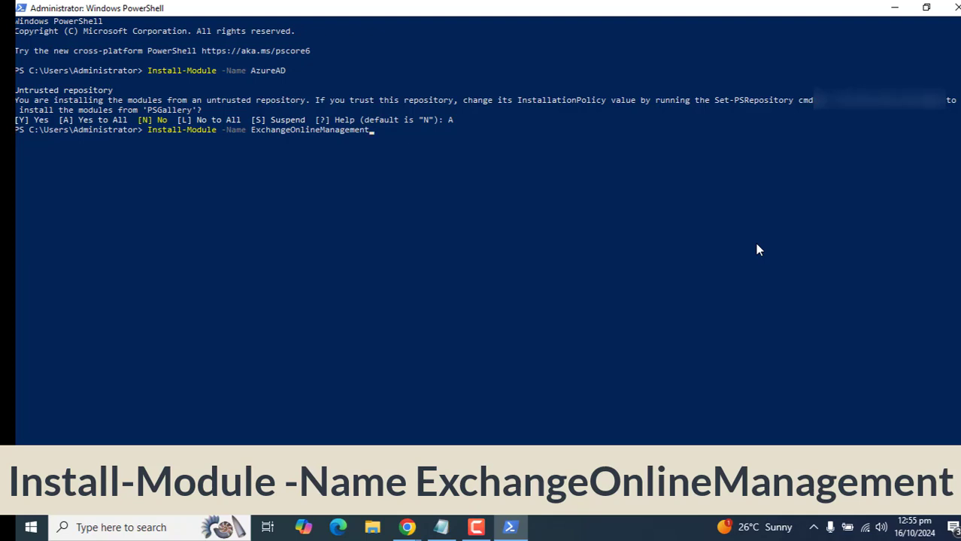
pyautogui.press('Return')
pyautogui.write('A')
pyautogui.press('Return')
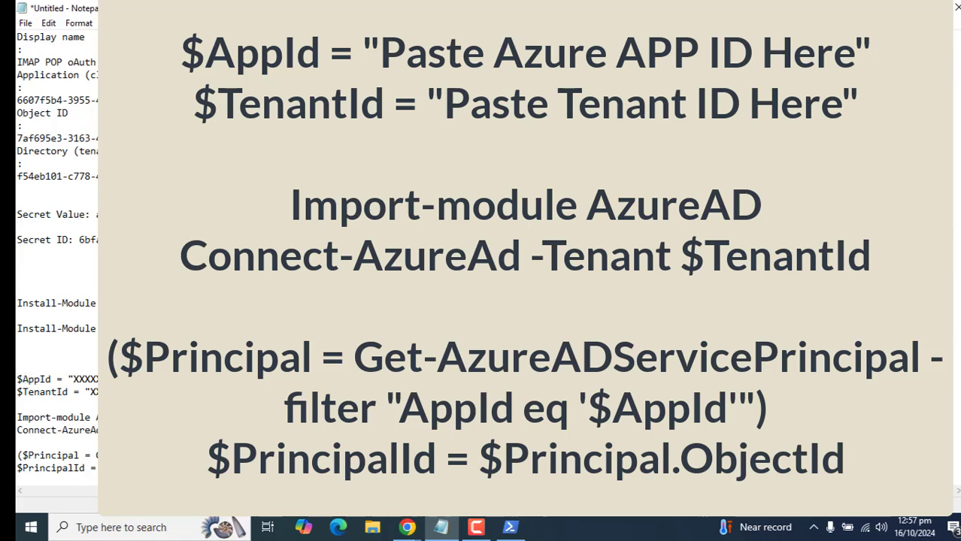
# Replace the XXXX placeholder in $AppId with the app's application (client) ID
pyautogui.moveTo(101, 100); pyautogui.dragTo(17, 102)
pyautogui.hotkey('ctrl', 'c')
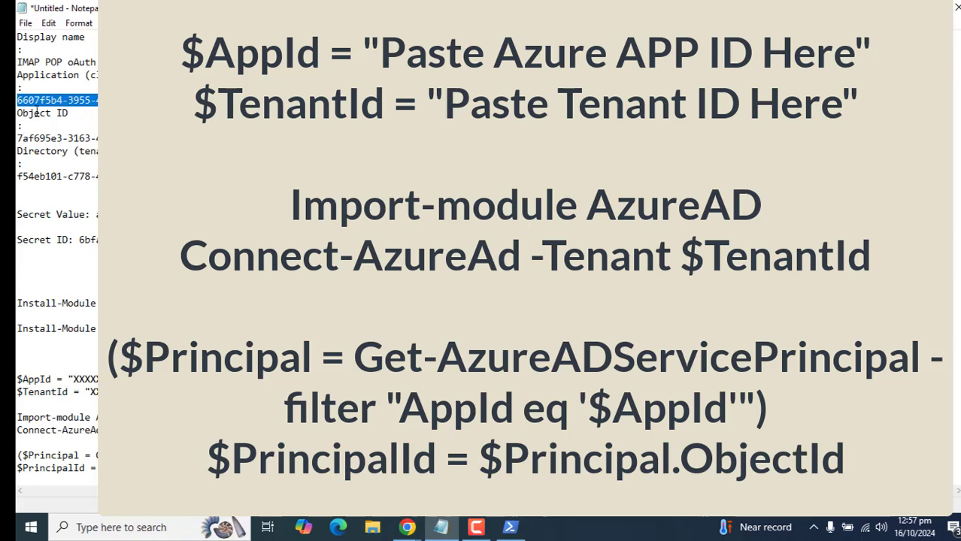
pyautogui.doubleClick(84, 379)
pyautogui.hotkey('ctrl', 'v')
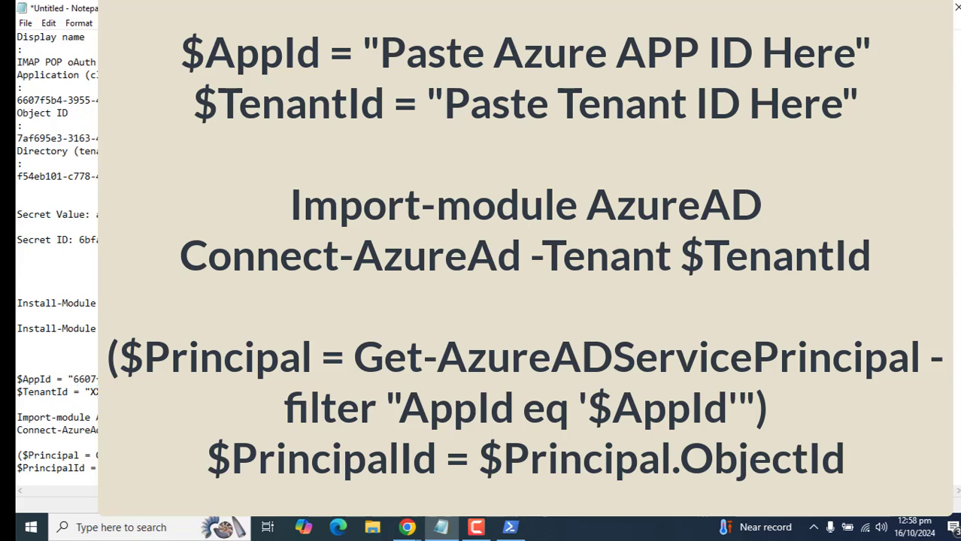
# Put the directory (tenant) ID into $TenantId and select the script lines from $AppId to $PrincipalId
pyautogui.moveTo(226, 177); pyautogui.dragTo(17, 178)
pyautogui.hotkey('ctrl', 'c')
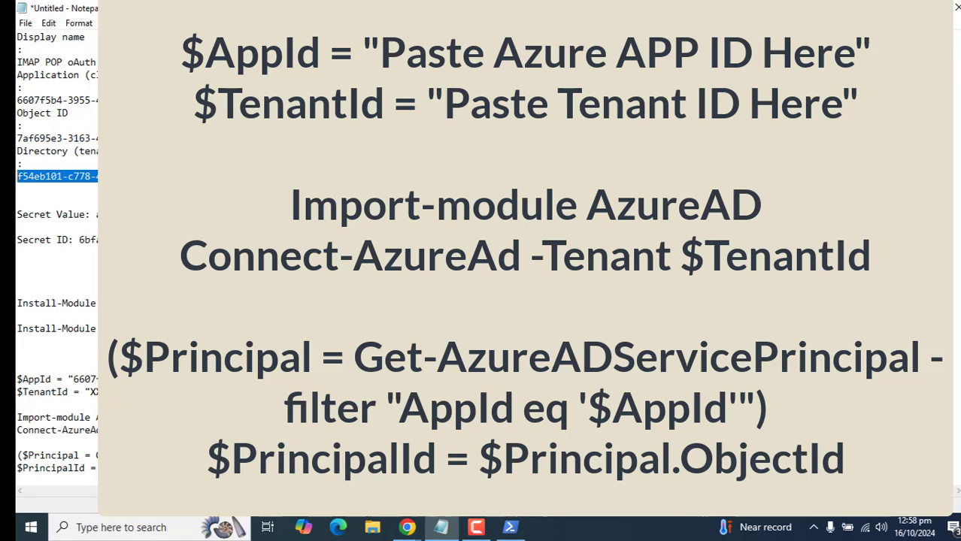
pyautogui.moveTo(188, 391); pyautogui.dragTo(92, 392)
pyautogui.hotkey('ctrl', 'v')
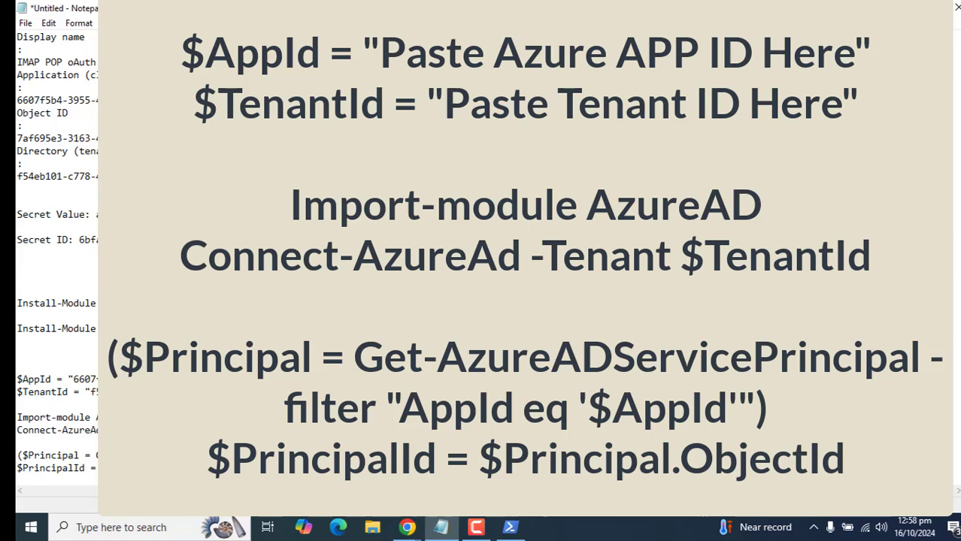
pyautogui.moveTo(17, 379); pyautogui.dragTo(97, 470)
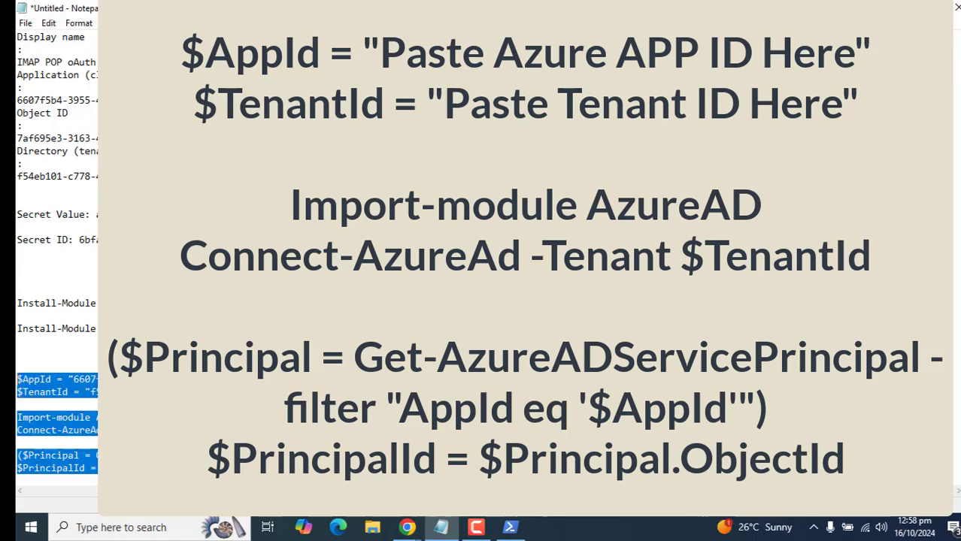
# Paste and run the Azure AD connection and service principal lookup lines in PowerShell
pyautogui.click(441, 527)
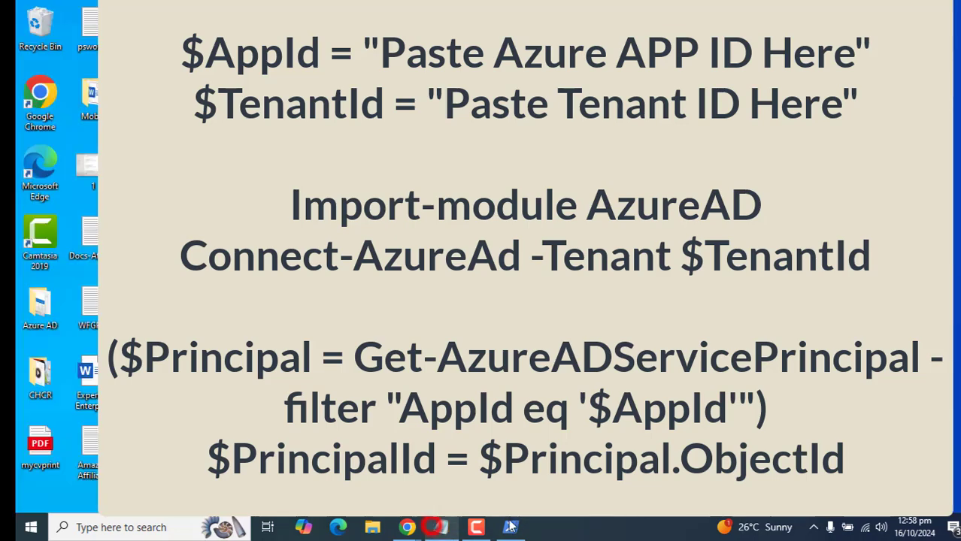
pyautogui.click(511, 528)
pyautogui.hotkey('ctrl', 'v')
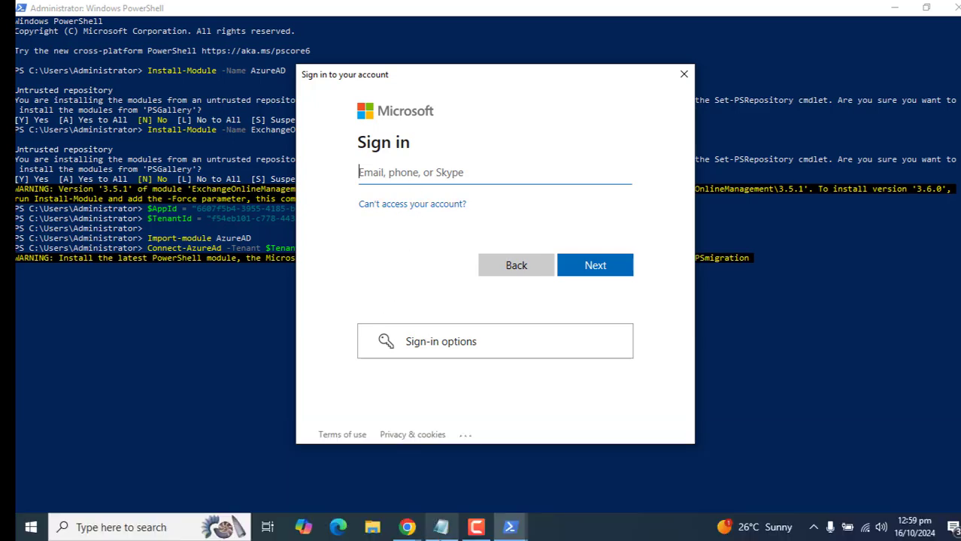
# Sign in to Azure AD with the account password and store the principal's ObjectId in $PrincipalId
pyautogui.click(442, 527)
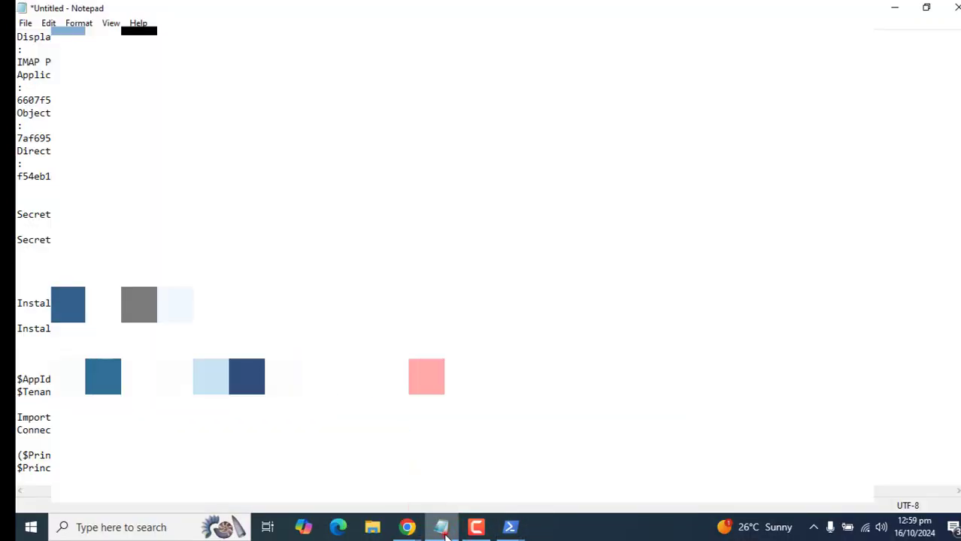
pyautogui.click(510, 527)
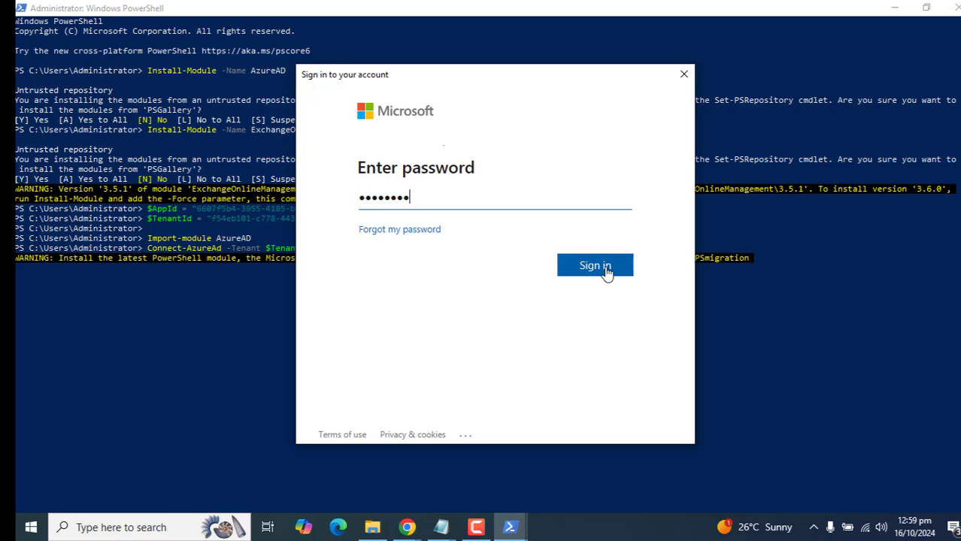
pyautogui.click(606, 271)
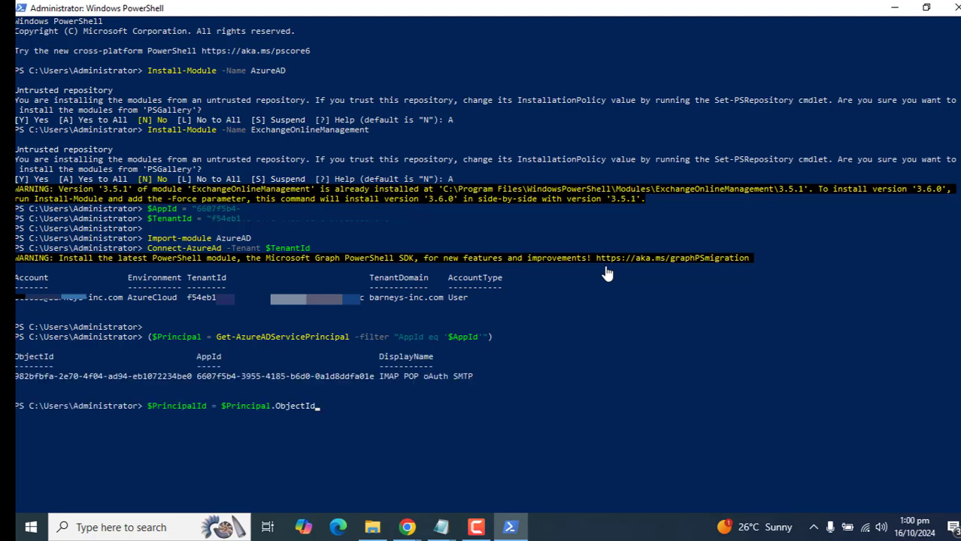
pyautogui.press('Return')
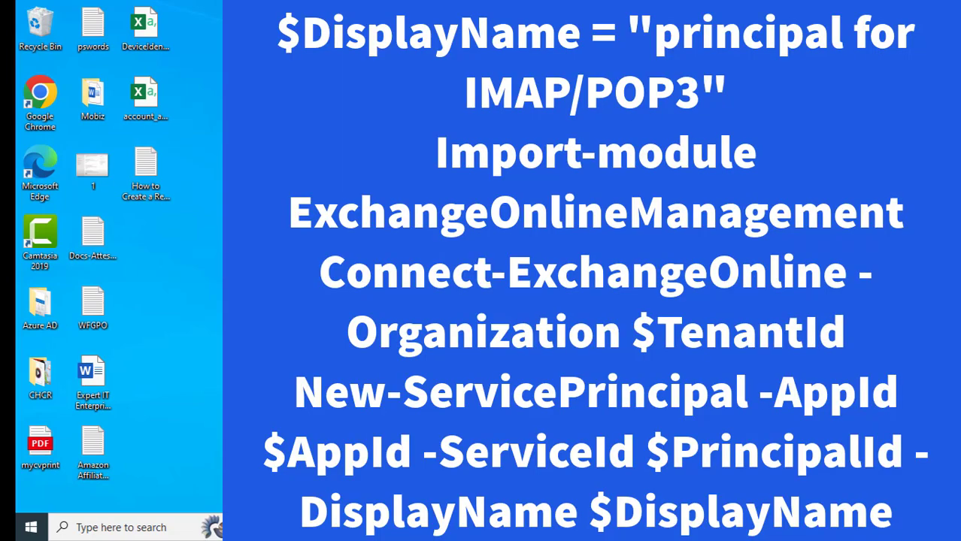
# Run the $DisplayName, Connect-ExchangeOnline and New-ServicePrincipal lines, signing in with the existing account
pyautogui.click(441, 527)
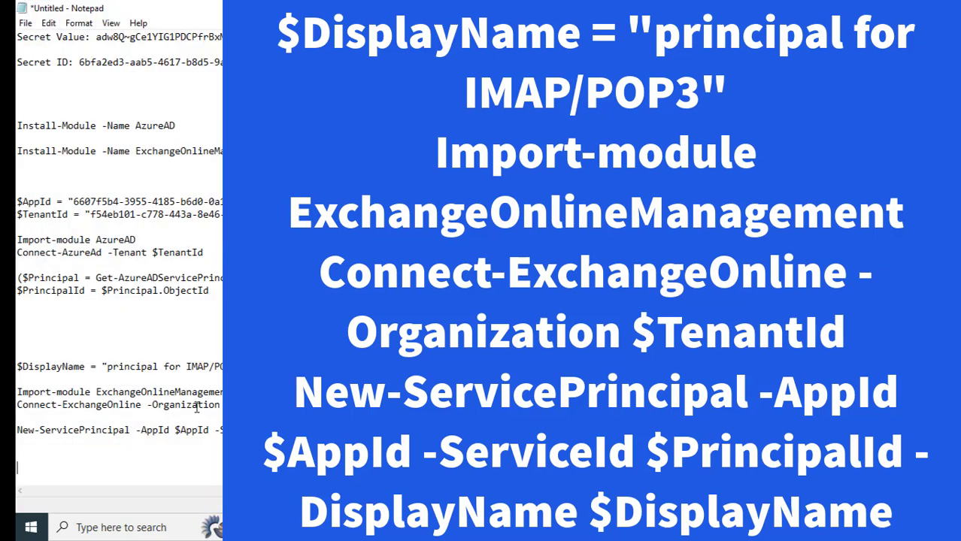
pyautogui.moveTo(218, 442); pyautogui.dragTo(17, 367)
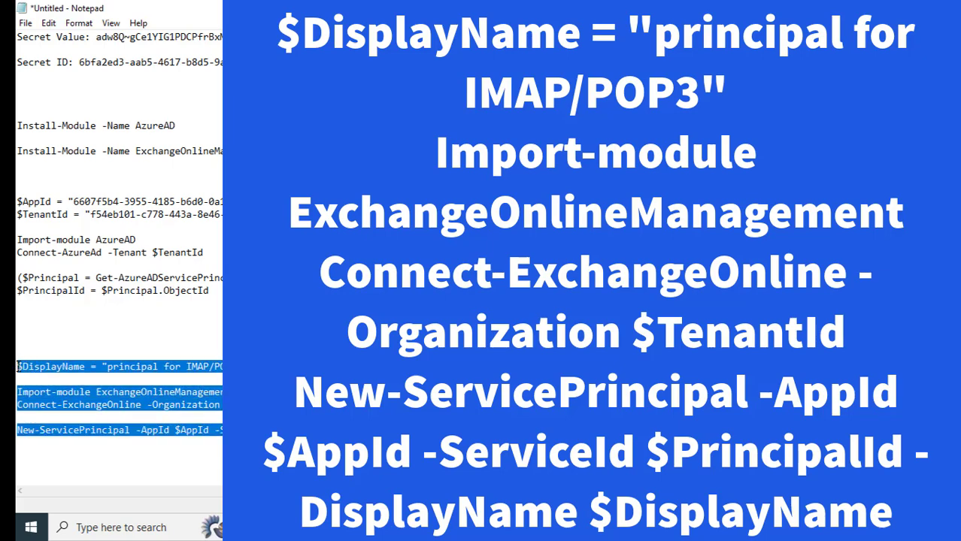
pyautogui.hotkey('alt', 'Tab')
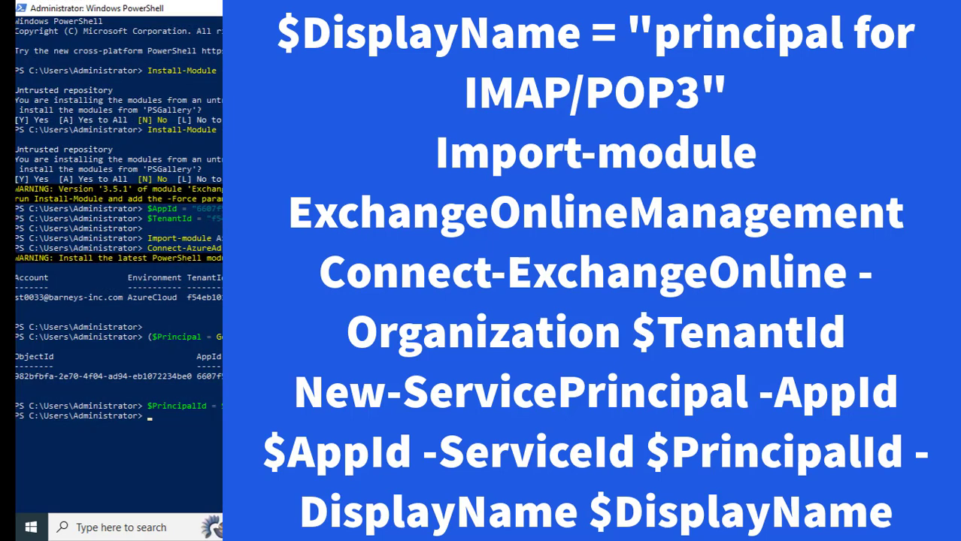
pyautogui.write('$DisplayName = "principal for IMAP/POP3"  Import-module ExchangeOnlineManagement Connect-ExchangeOnline -Organization $TenantId')
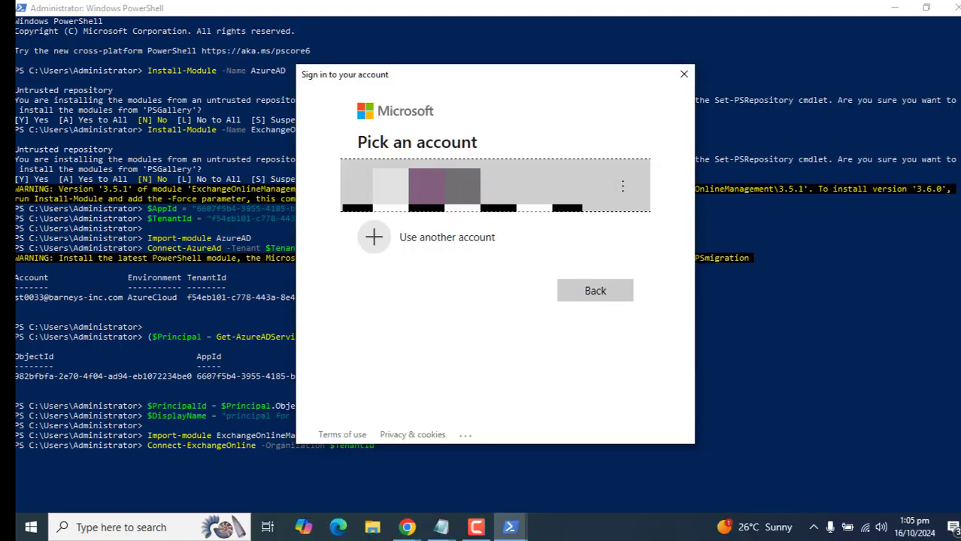
pyautogui.click(404, 172)
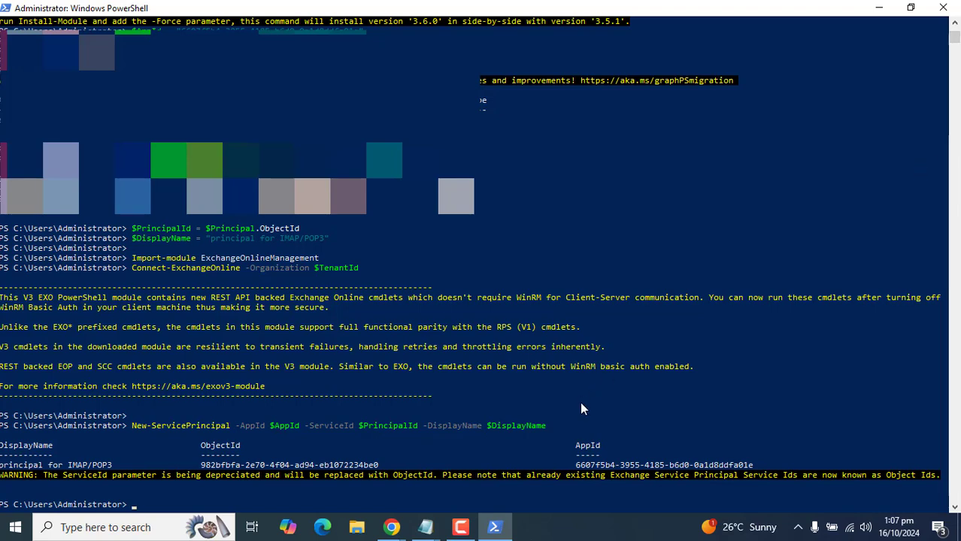
# Add a single Add-MailboxPermission FullAccess line for $PrincipalId below New-ServicePrincipal
pyautogui.click(482, 520)
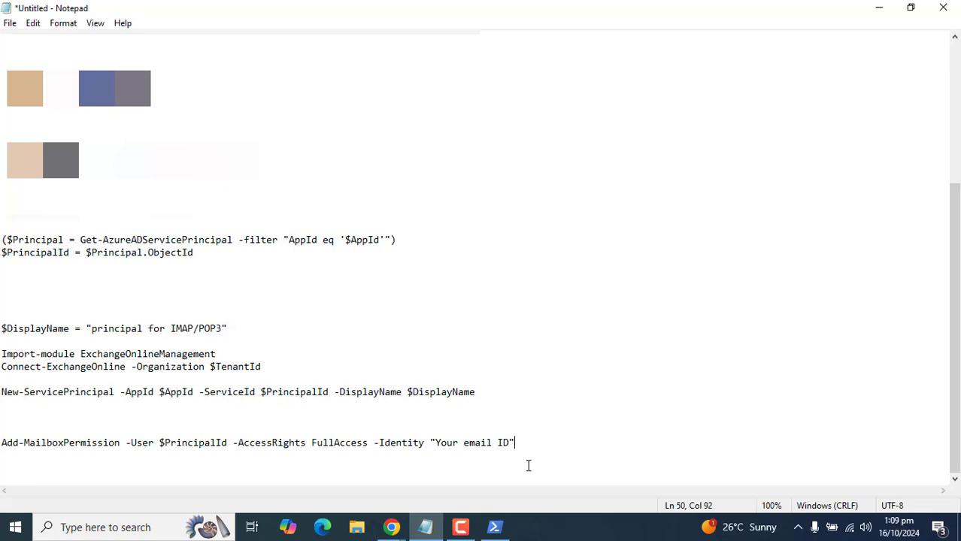
pyautogui.press('Return')
pyautogui.write('Add-MailboxPermission -User $PrincipalId -AccessRights FullAccess -Identity "Your email ID"')
pyautogui.press('Return')
pyautogui.write('Add-MailboxPermission -User $PrincipalId -AccessRights FullAccess -Identity "Your email ID"')
pyautogui.press('Return')
pyautogui.write('Add-MailboxPermission -User $PrincipalId -AccessRights FullAccess -Identity "Your email ID"')
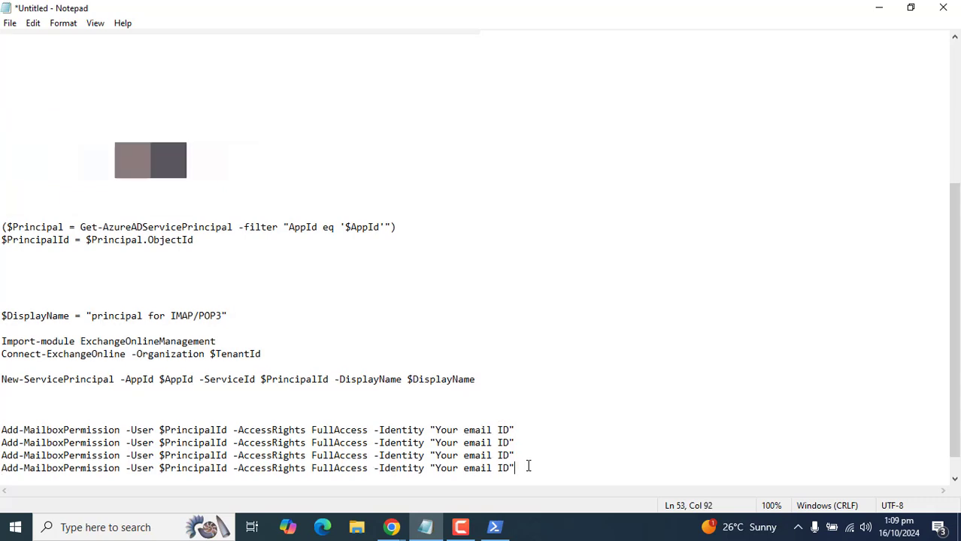
pyautogui.hotkey('ctrl', 'z')
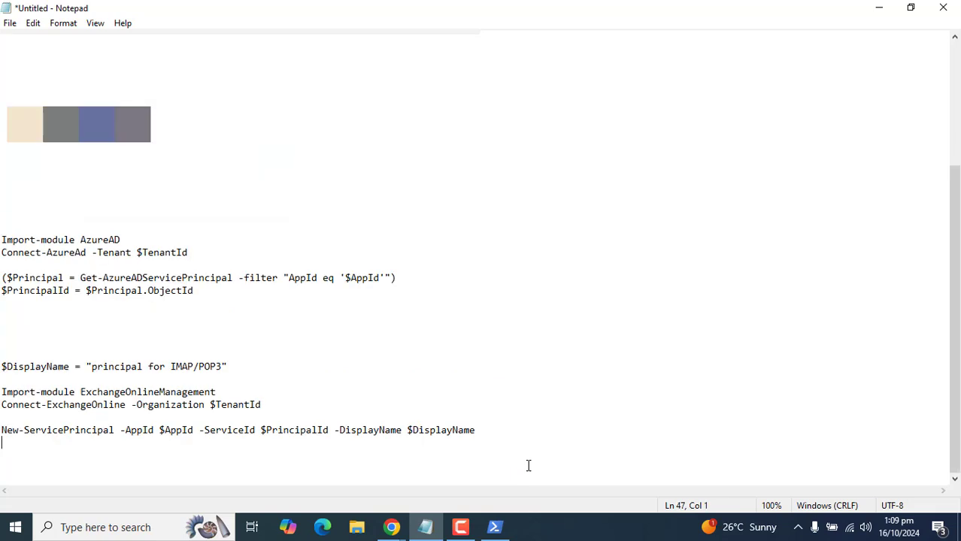
pyautogui.press('Return')
pyautogui.press('Return')
pyautogui.press('Return')
pyautogui.write('Add-MailboxPermission -User $PrincipalId -AccessRights FullAccess -Identity "Your email ID"')
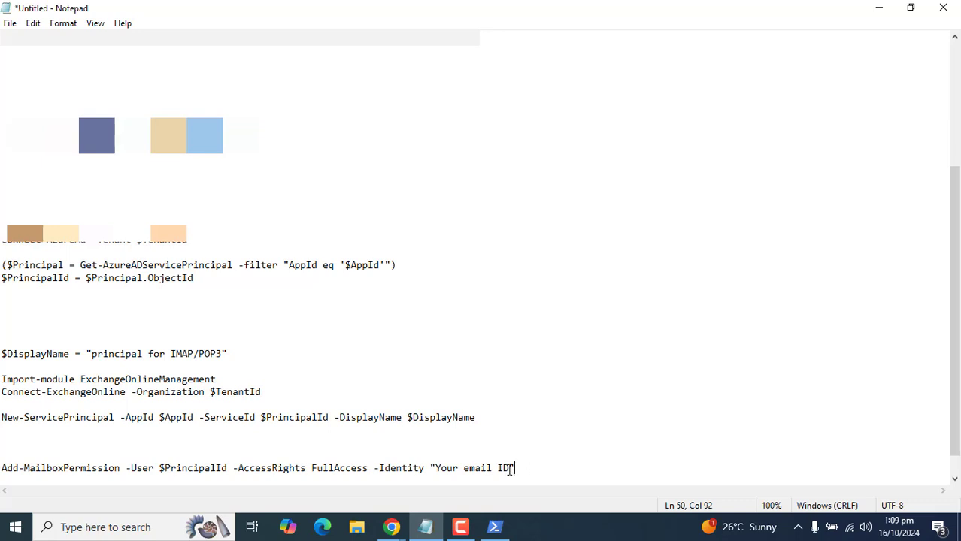
# Highlight the "Your email ID" mailbox placeholder in the Add-MailboxPermission line
pyautogui.moveTo(509, 468); pyautogui.dragTo(435, 468)
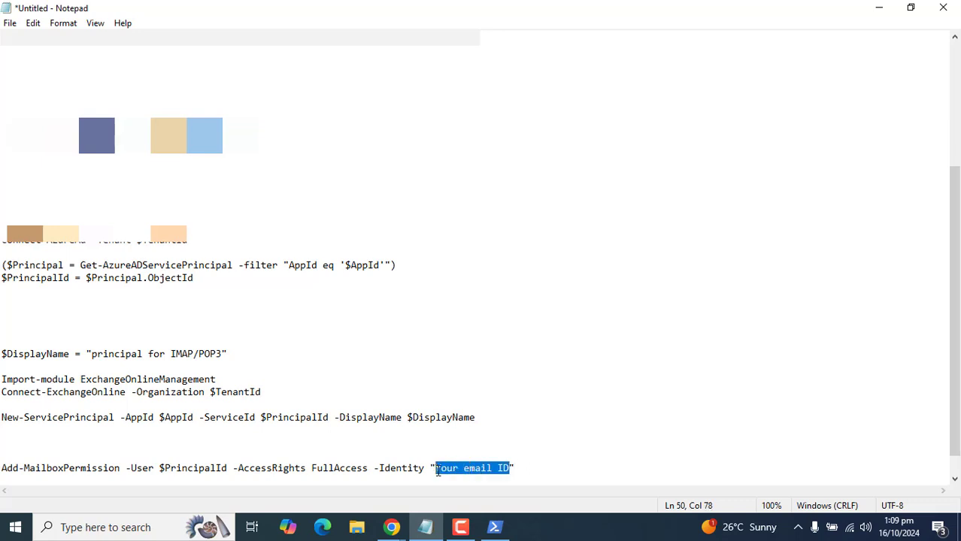
pyautogui.click(519, 467)
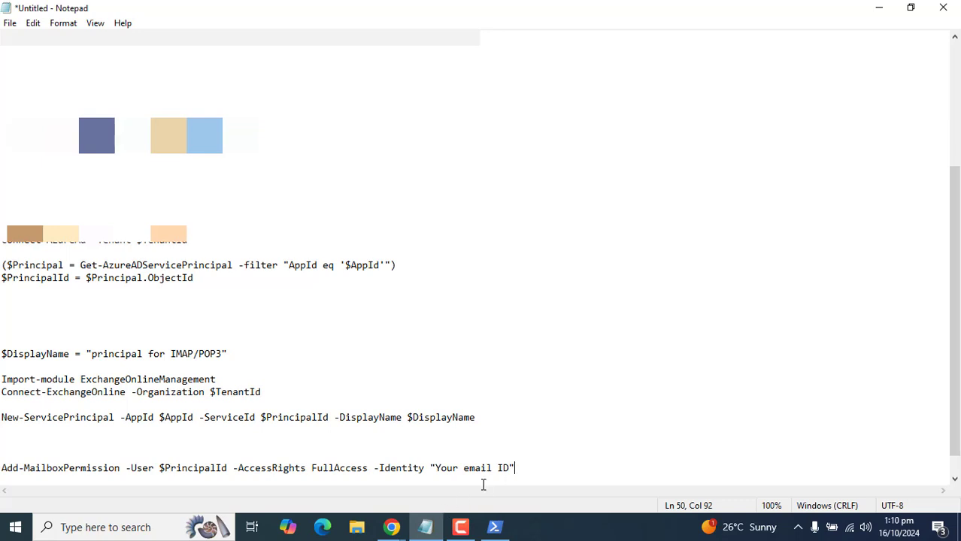
pyautogui.moveTo(510, 467); pyautogui.dragTo(435, 467)
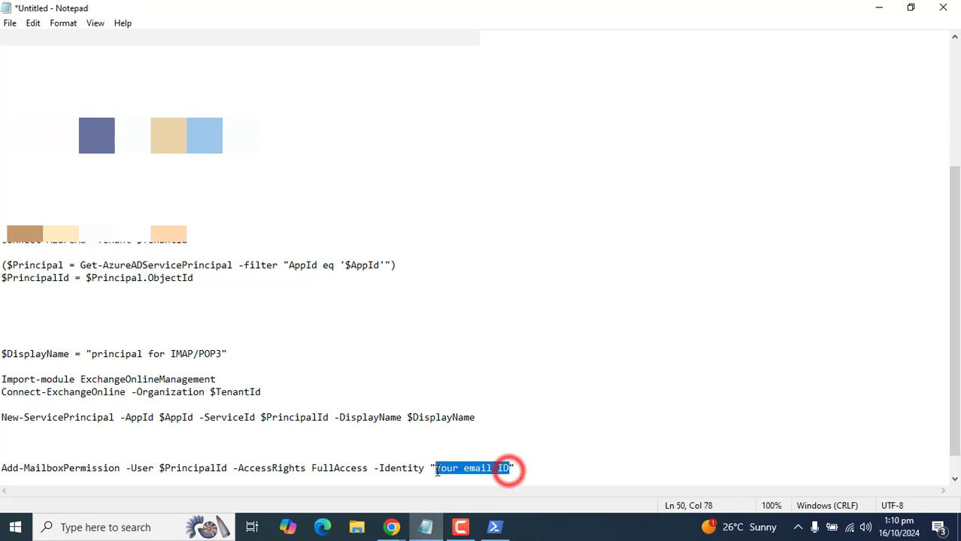
pyautogui.click(546, 465)
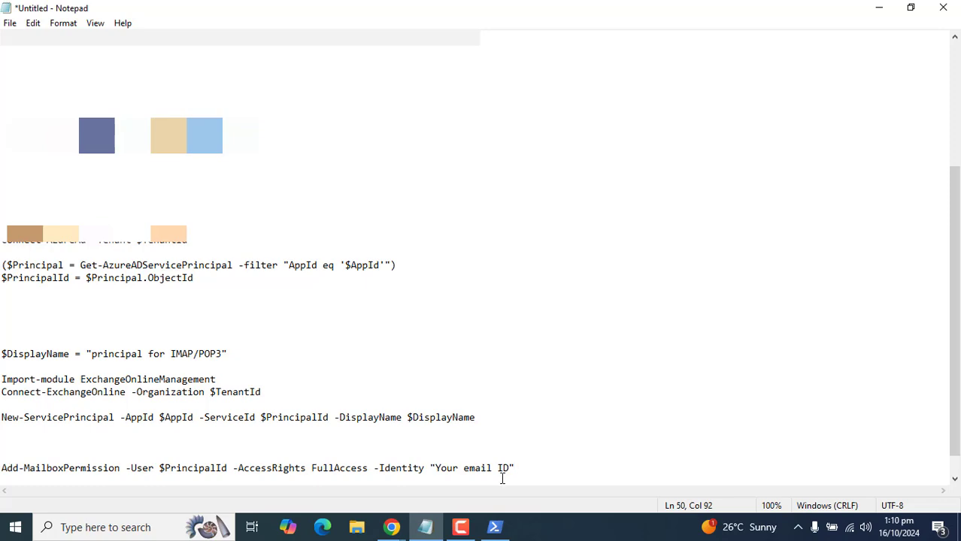
# Run Add-MailboxPermission in PowerShell with the admin mailbox address as -Identity
pyautogui.click(494, 527)
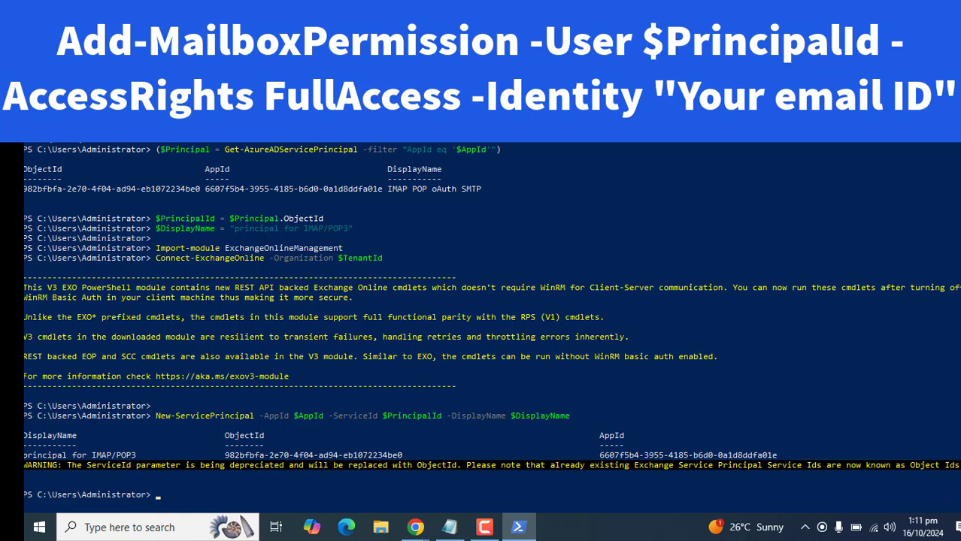
pyautogui.scroll(-1, 235, 466)
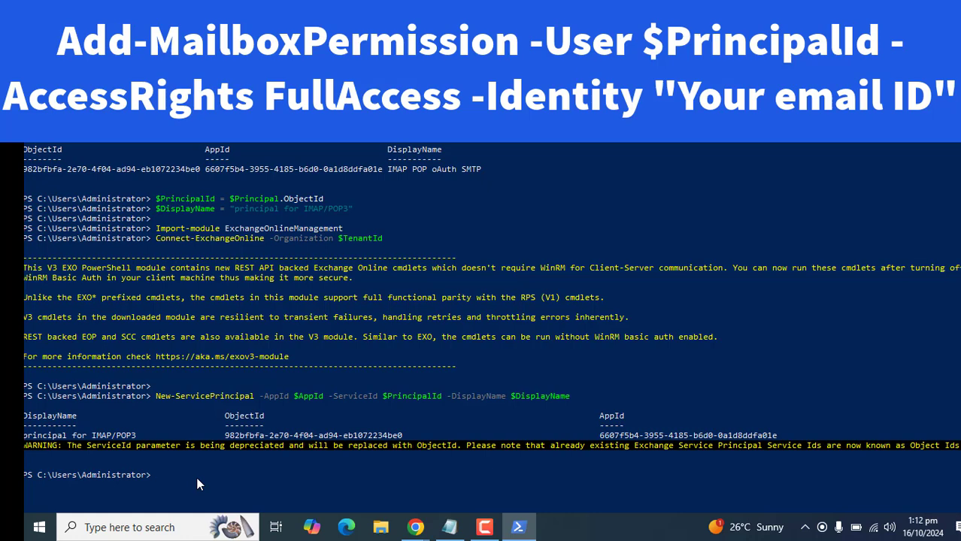
pyautogui.hotkey('ctrl', 'v')
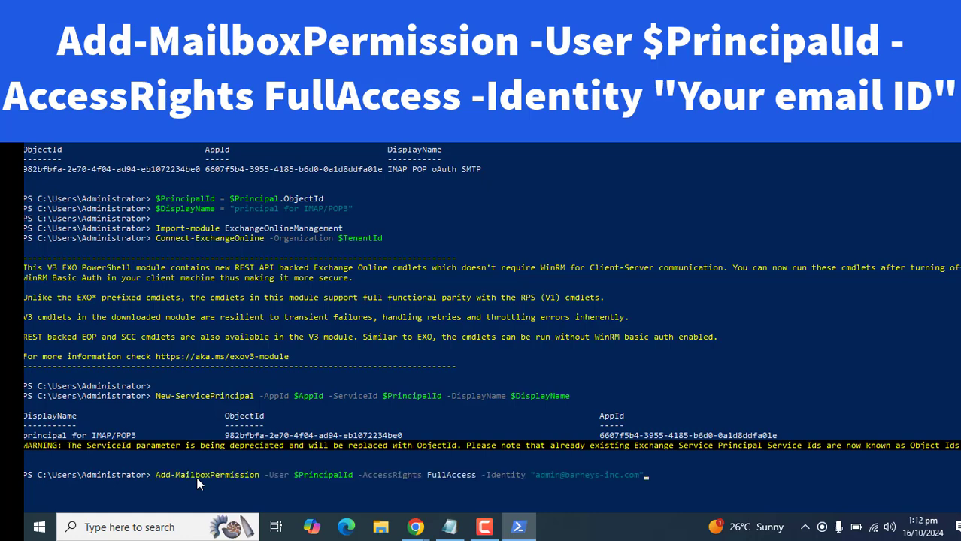
pyautogui.press('Return')
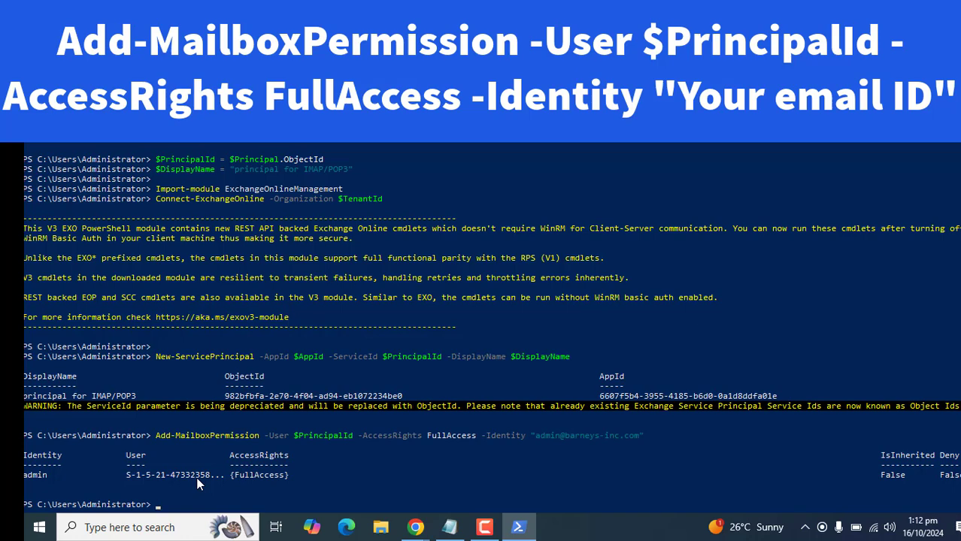
# Highlight the {FullAccess} AccessRights result and the Add-MailboxPermission command line
pyautogui.moveTo(229, 455); pyautogui.dragTo(298, 455)
pyautogui.moveTo(233, 475); pyautogui.dragTo(298, 485)
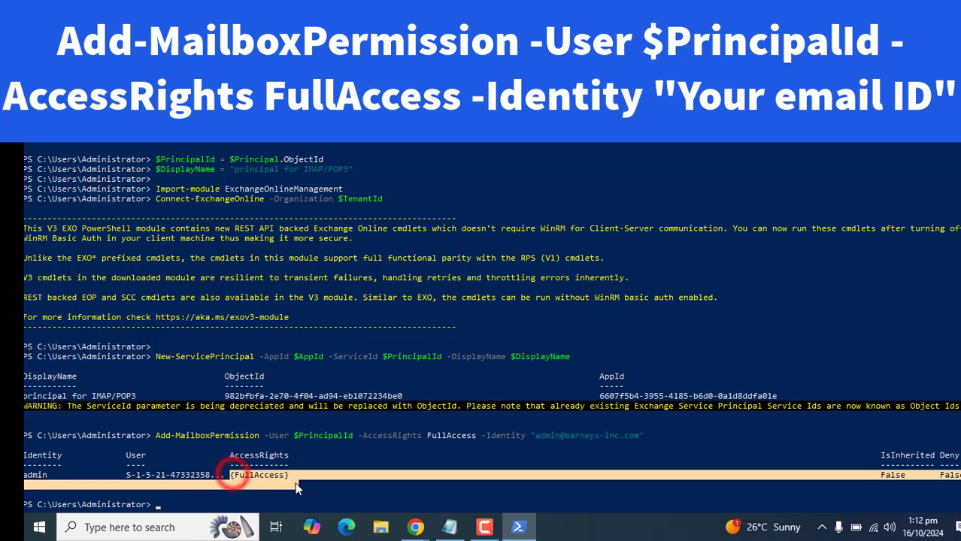
pyautogui.click(380, 496)
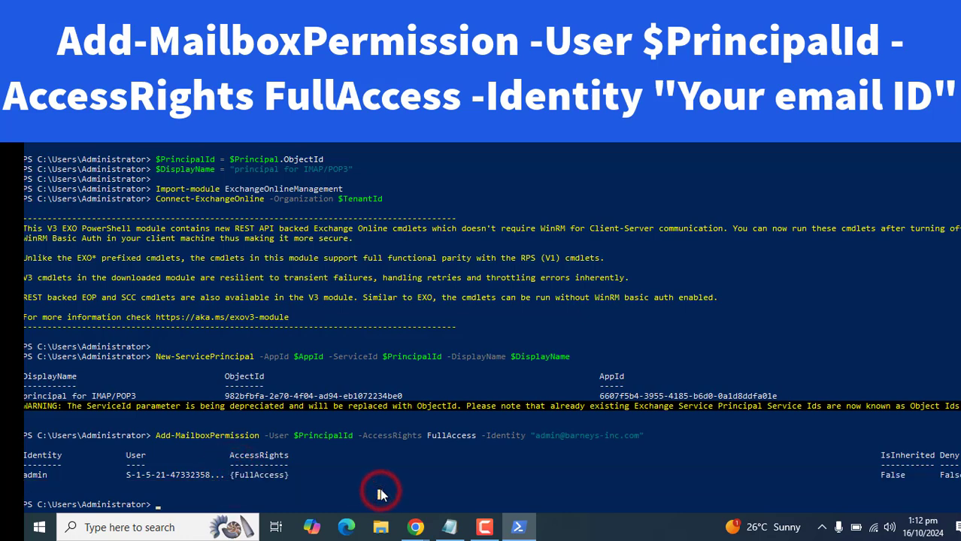
pyautogui.tripleClick(526, 435)
pyautogui.click(644, 466)
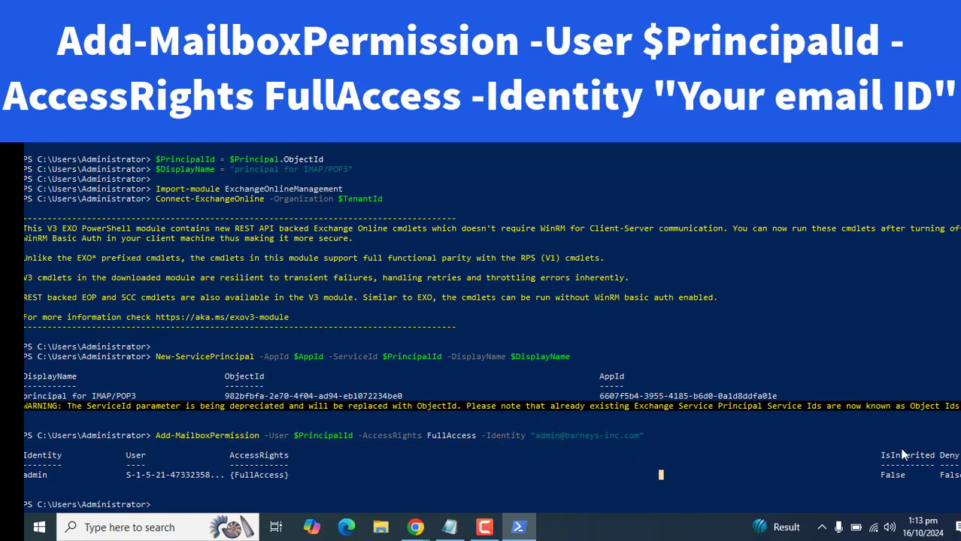